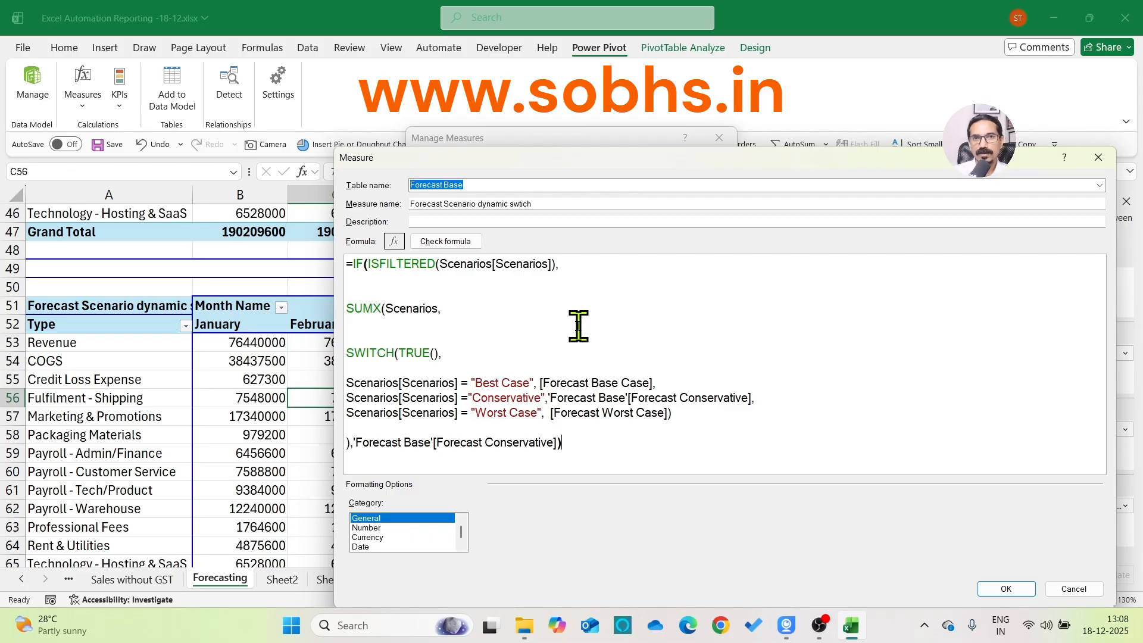
Close the Forecast Scenario dynamic swtich measure without saving changes, dismissing the notification
{"action": "left_click", "coordinate": [521, 307]}
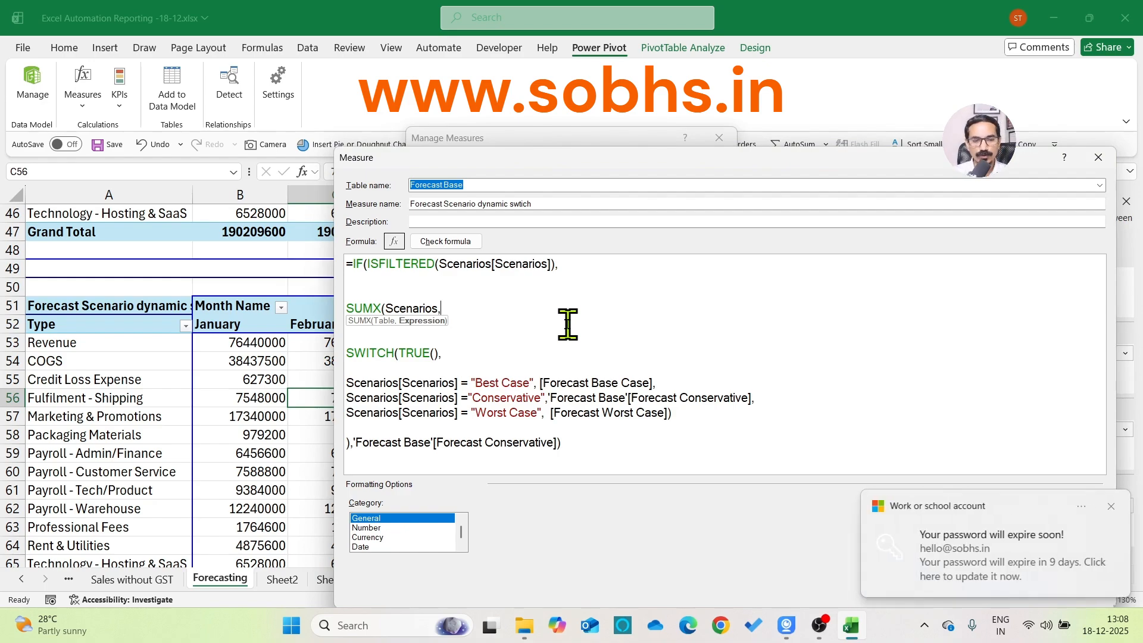
{"action": "left_click", "coordinate": [1111, 506]}
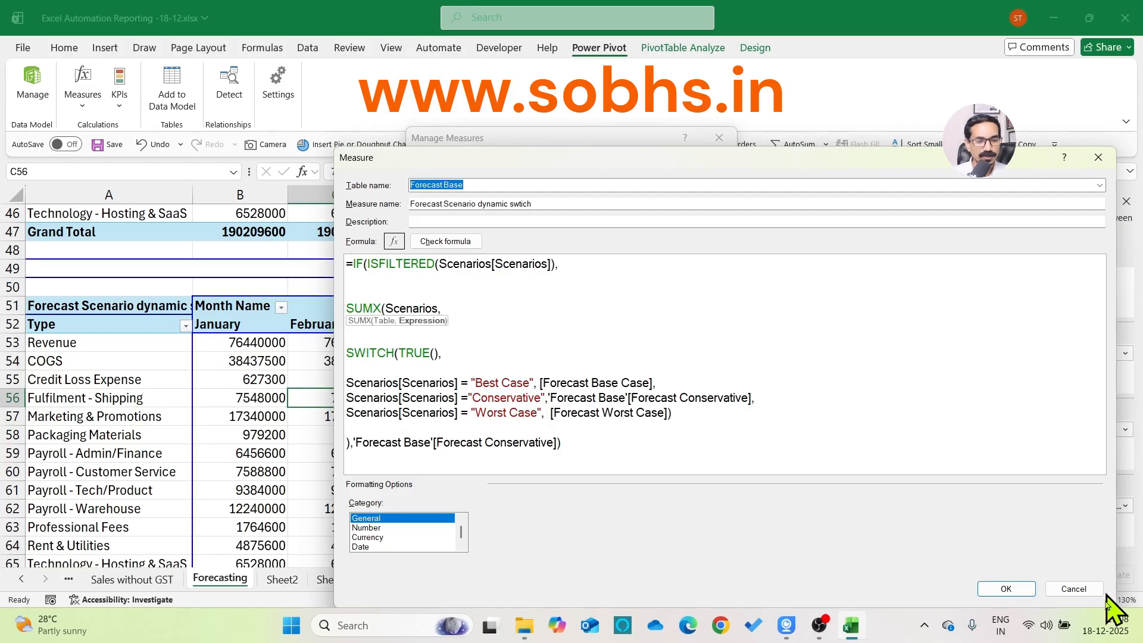
{"action": "left_click", "coordinate": [1073, 588]}
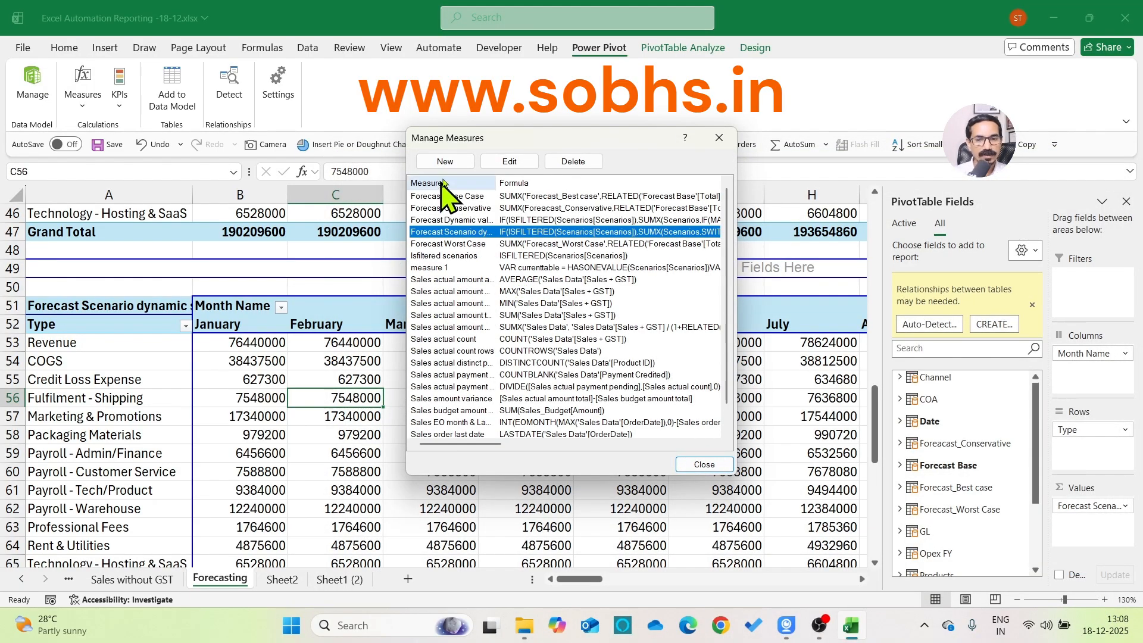
Start a new measure in the Forecast Base table and name it Hasonevalue1
{"action": "left_click", "coordinate": [453, 162]}
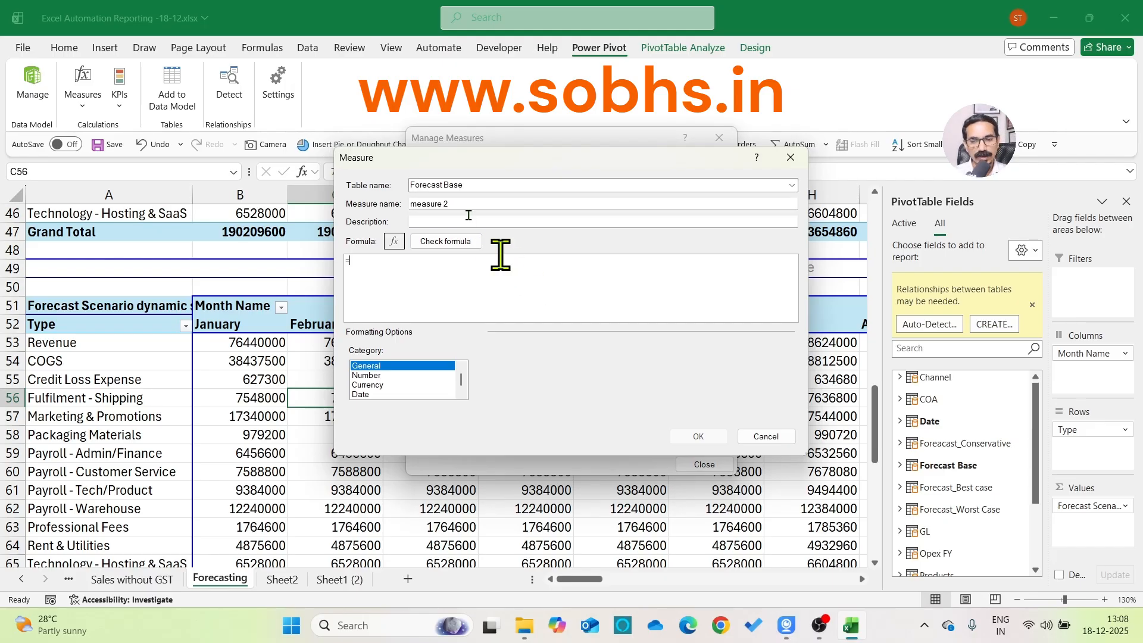
{"action": "left_click", "coordinate": [484, 203]}
{"action": "key", "text": "ctrl+a"}
{"action": "type", "text": "Has"}
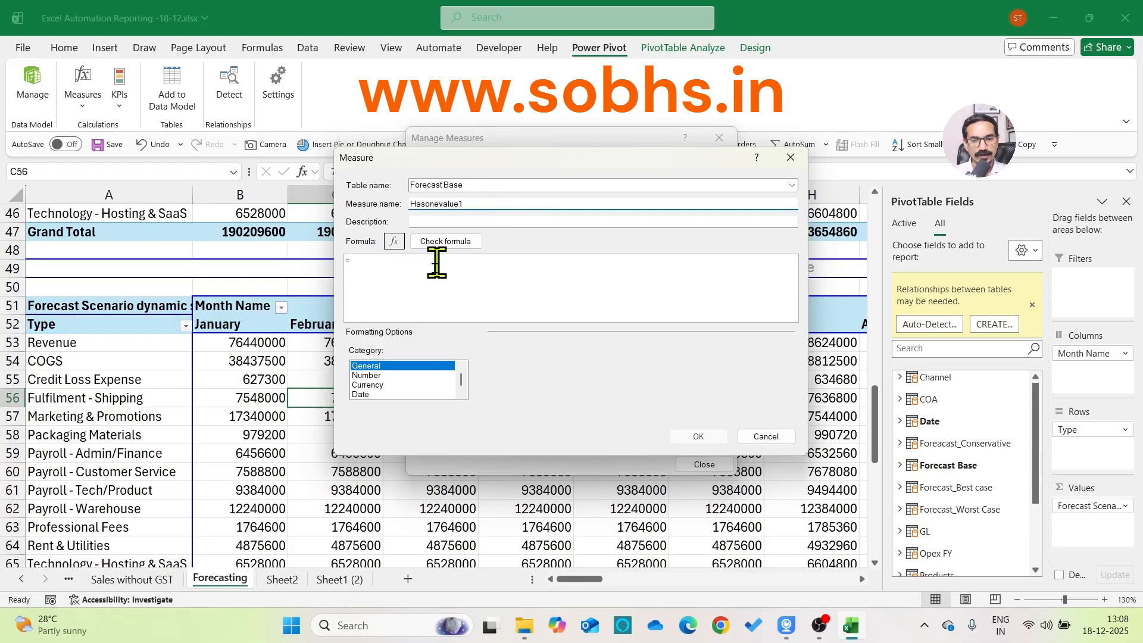
Define the measure as =HASONEVALUE(Scenarios[Scenarios]), check the formula, save it and close the measure manager
{"action": "left_click", "coordinate": [462, 271]}
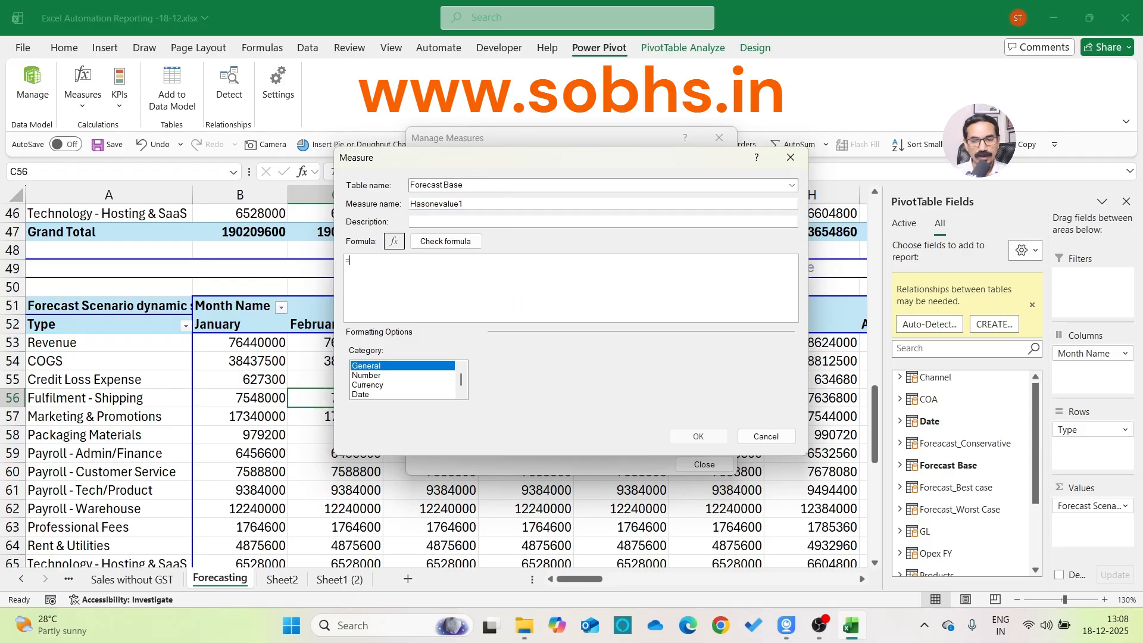
{"action": "type", "text": "HASONEVALUE("}
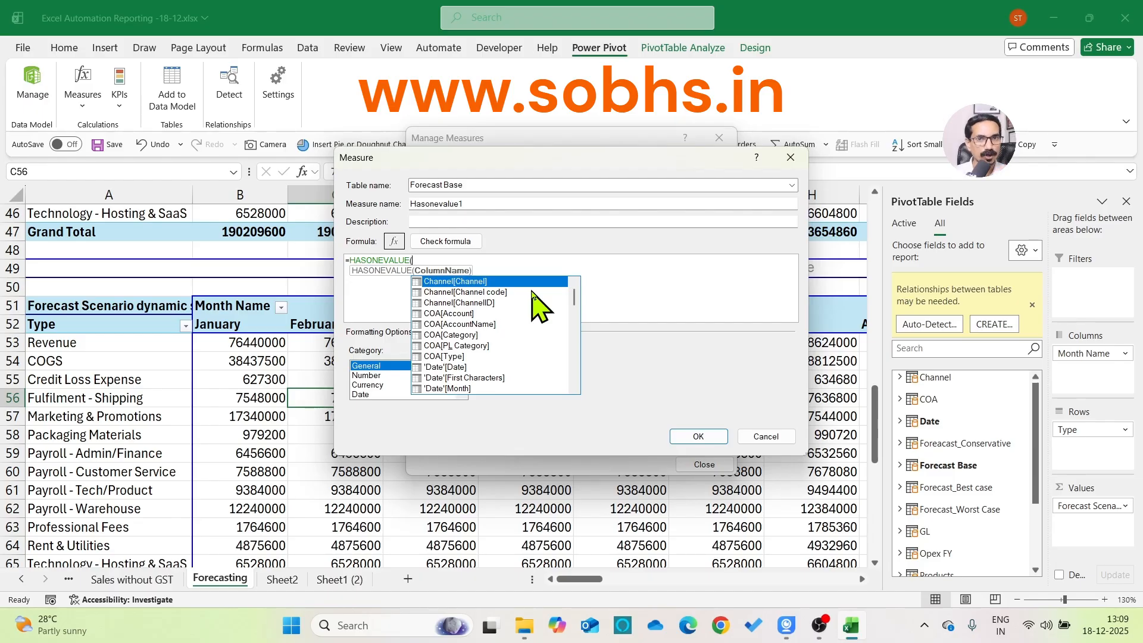
{"action": "type", "text": "sc"}
{"action": "key", "text": "Tab"}
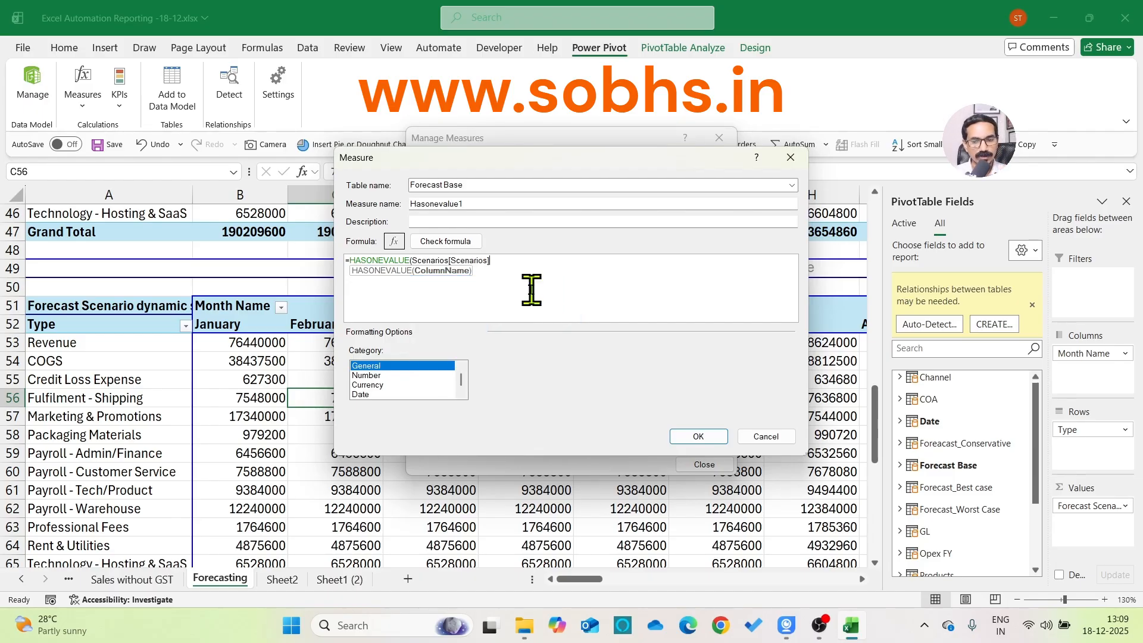
{"action": "type", "text": ")"}
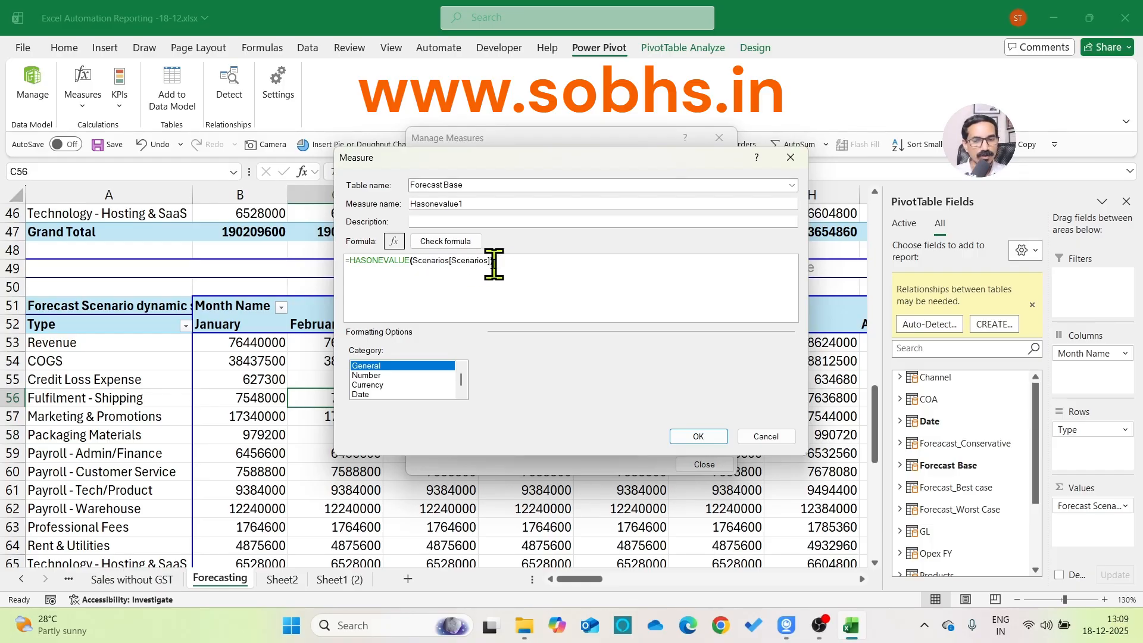
{"action": "left_click", "coordinate": [457, 242]}
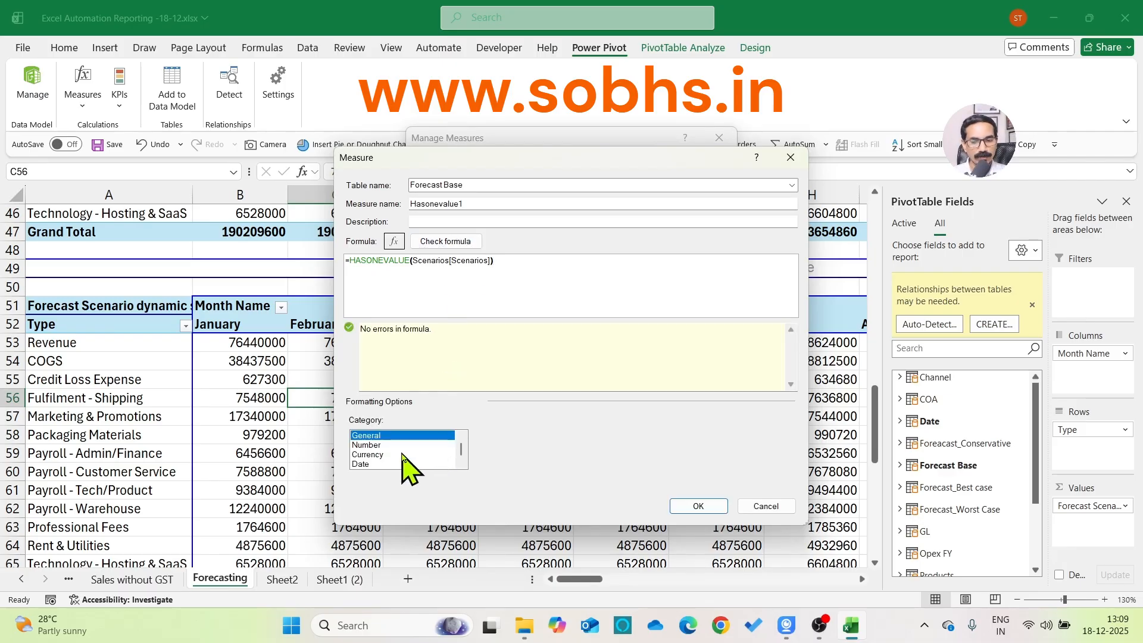
{"action": "left_click", "coordinate": [693, 507]}
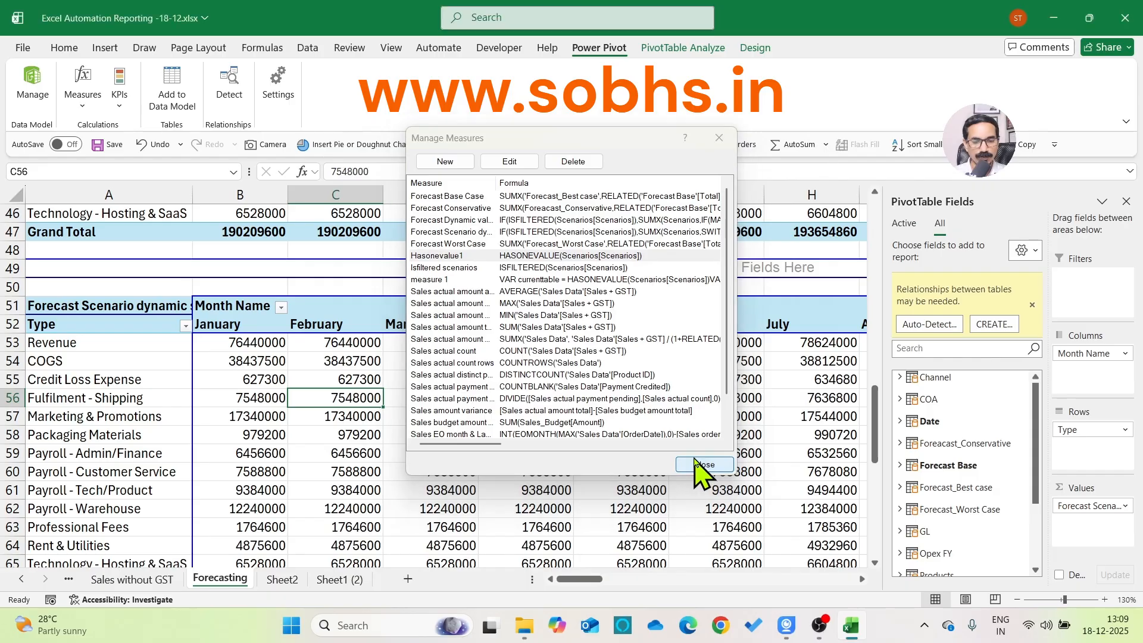
{"action": "left_click", "coordinate": [695, 465]}
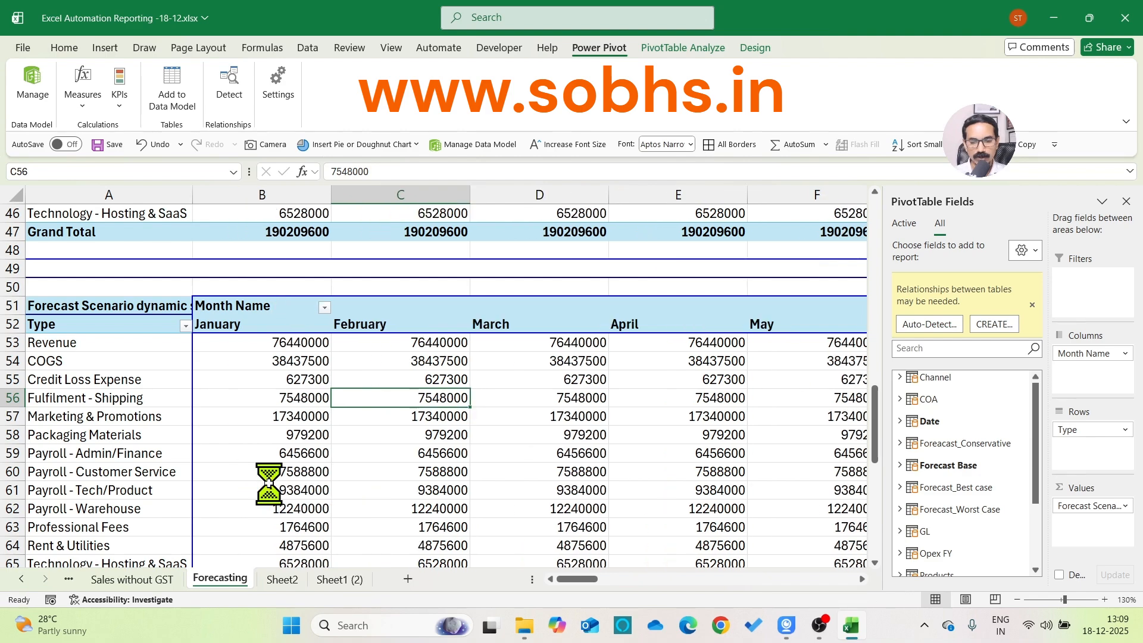
Insert a PivotTable from the Data Model at cell A69 of the Forecasting sheet, below the existing forecast table
{"action": "scroll", "coordinate": [268, 482], "scroll_direction": "down", "scroll_amount": 7}
{"action": "scroll", "coordinate": [238, 459], "scroll_direction": "up", "scroll_amount": 5}
{"action": "scroll", "coordinate": [150, 479], "scroll_direction": "down", "scroll_amount": 2}
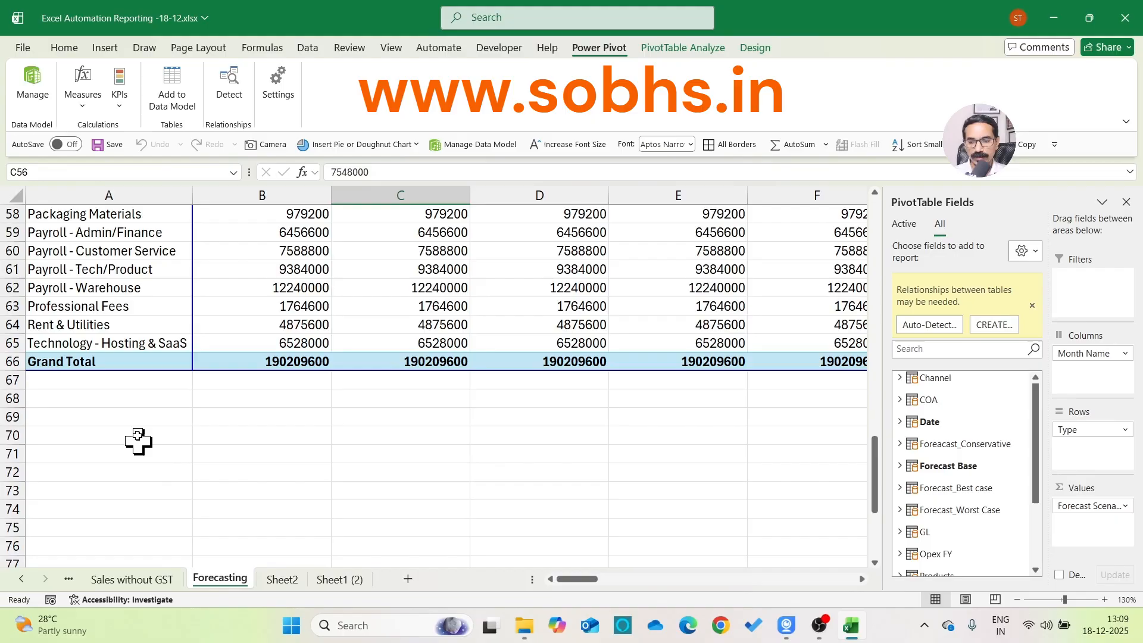
{"action": "left_click", "coordinate": [140, 418]}
{"action": "left_click", "coordinate": [105, 49]}
{"action": "left_click", "coordinate": [47, 107]}
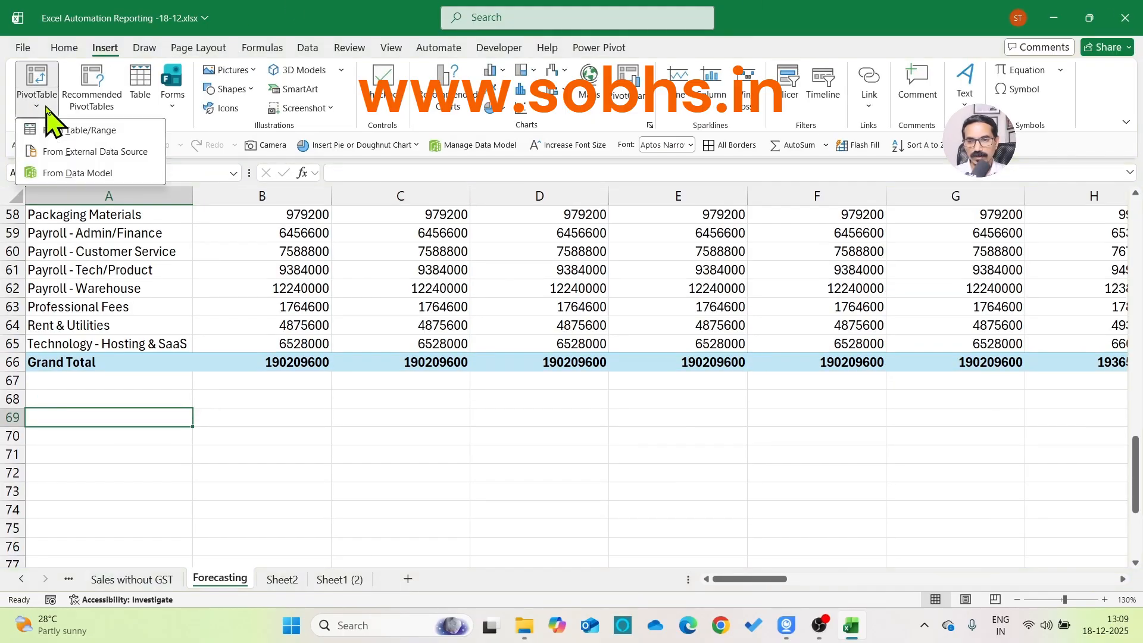
{"action": "left_click", "coordinate": [95, 174]}
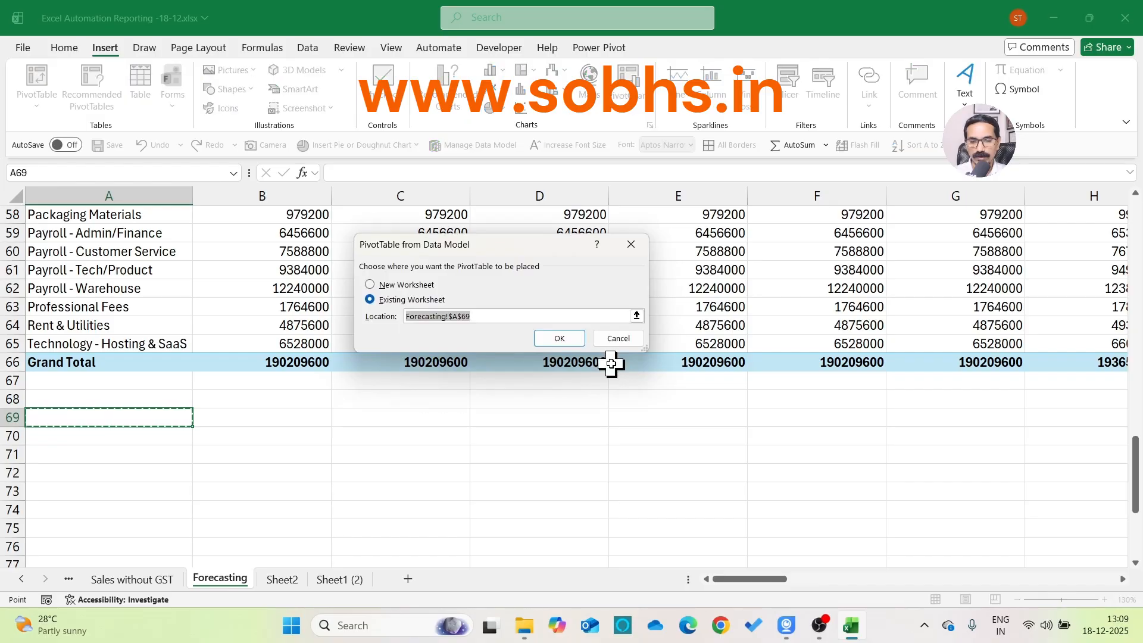
{"action": "left_click", "coordinate": [562, 337]}
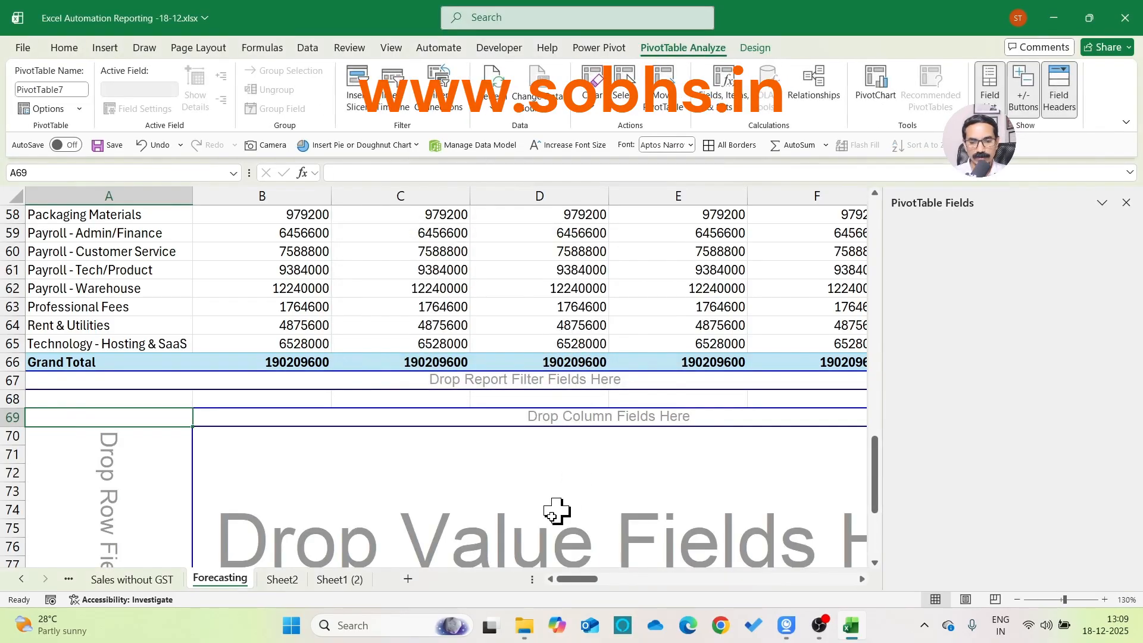
Put Type from Forecast Base in the new PivotTable's rows and Month Name from Date in its columns
{"action": "scroll", "coordinate": [545, 506], "scroll_direction": "down", "scroll_amount": 1}
{"action": "left_click", "coordinate": [544, 459]}
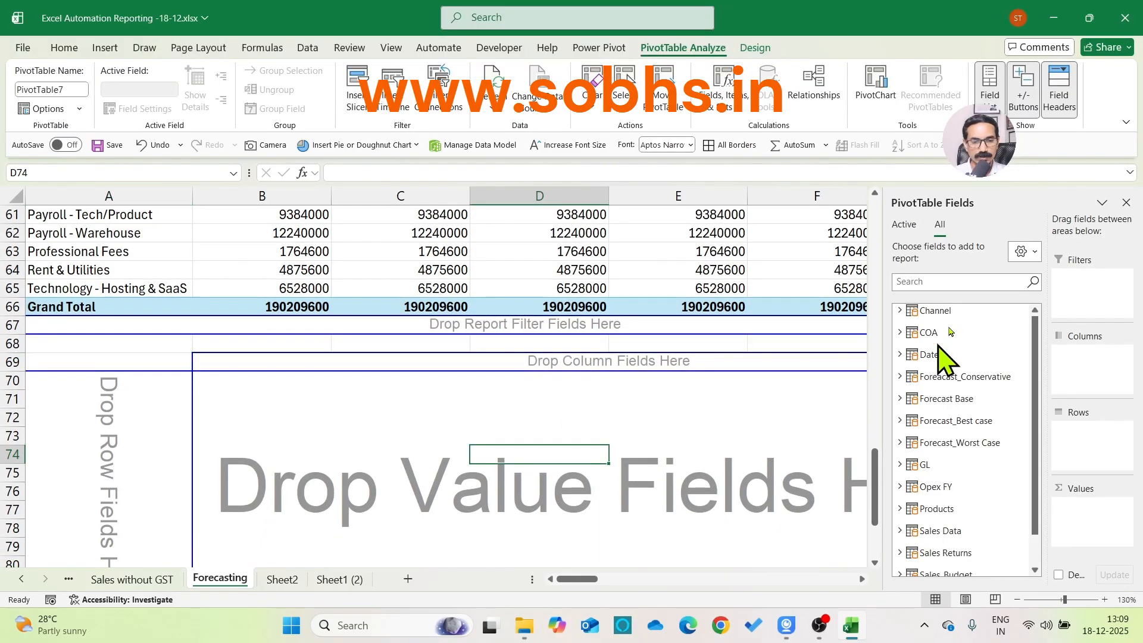
{"action": "left_click", "coordinate": [952, 282]}
{"action": "type", "text": "type"}
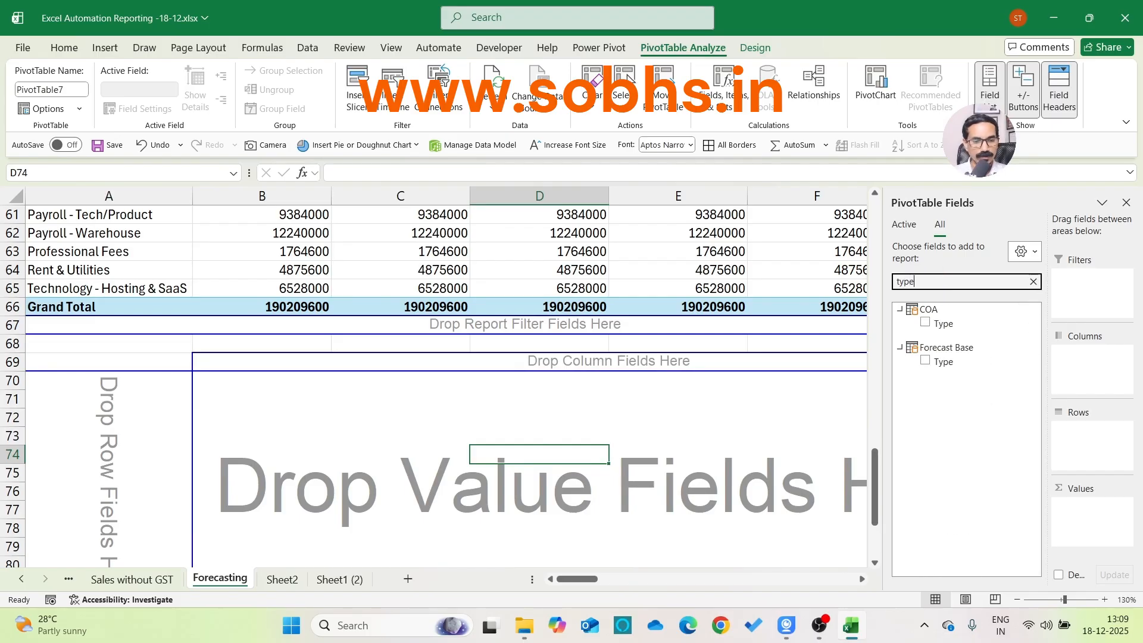
{"action": "left_click_drag", "start_coordinate": [944, 364], "coordinate": [1070, 414]}
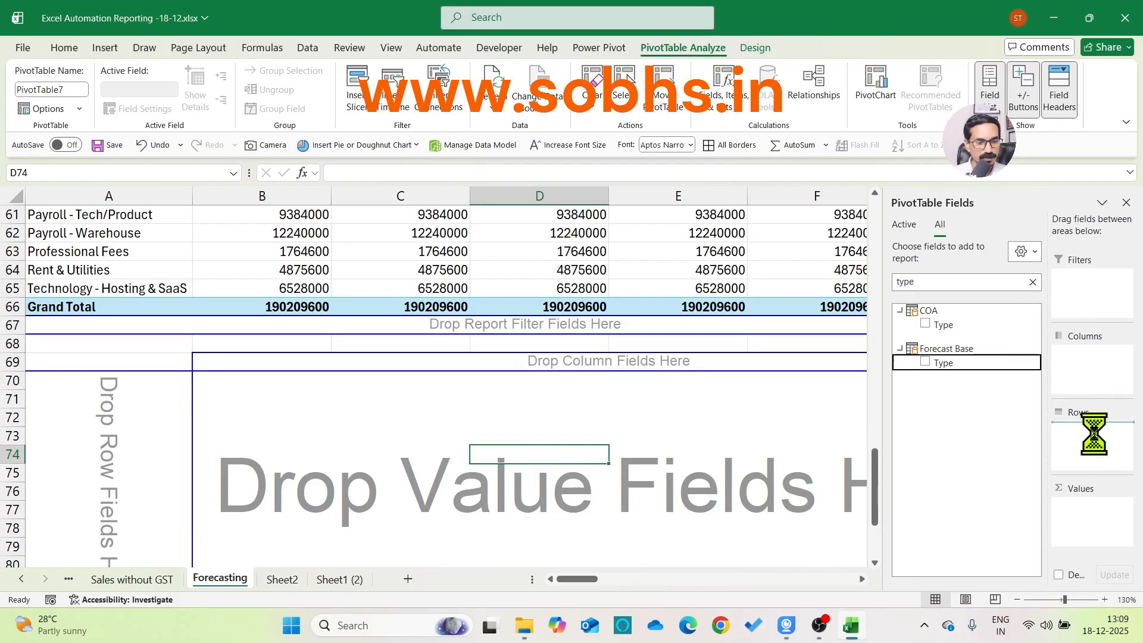
{"action": "left_click", "coordinate": [946, 282]}
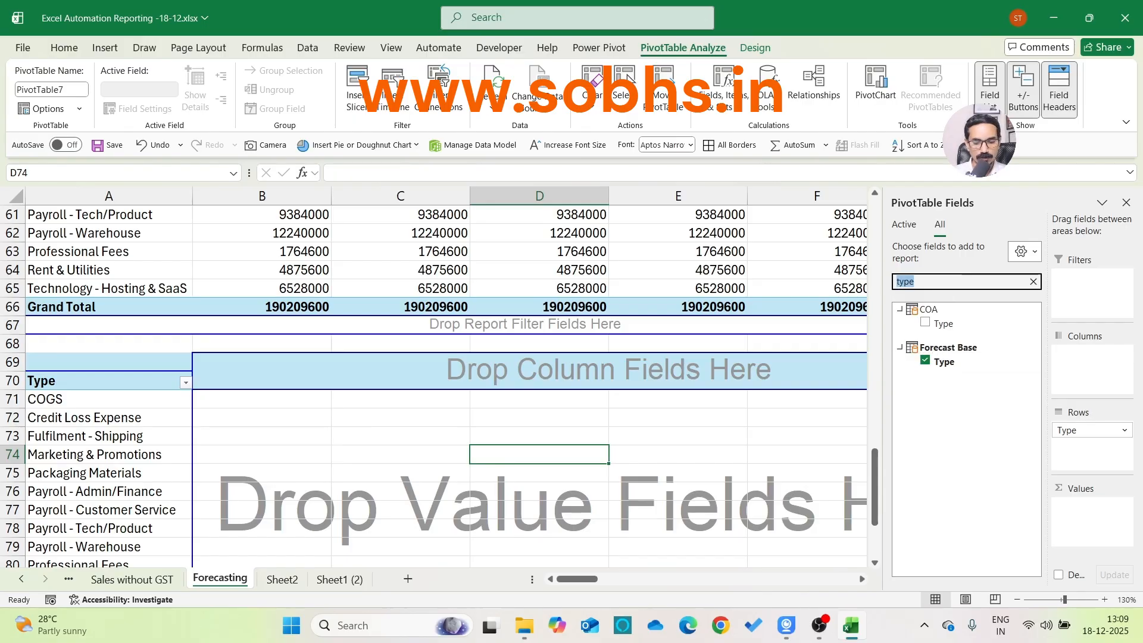
{"action": "type", "text": "month"}
{"action": "left_click_drag", "start_coordinate": [1013, 339], "coordinate": [1089, 372]}
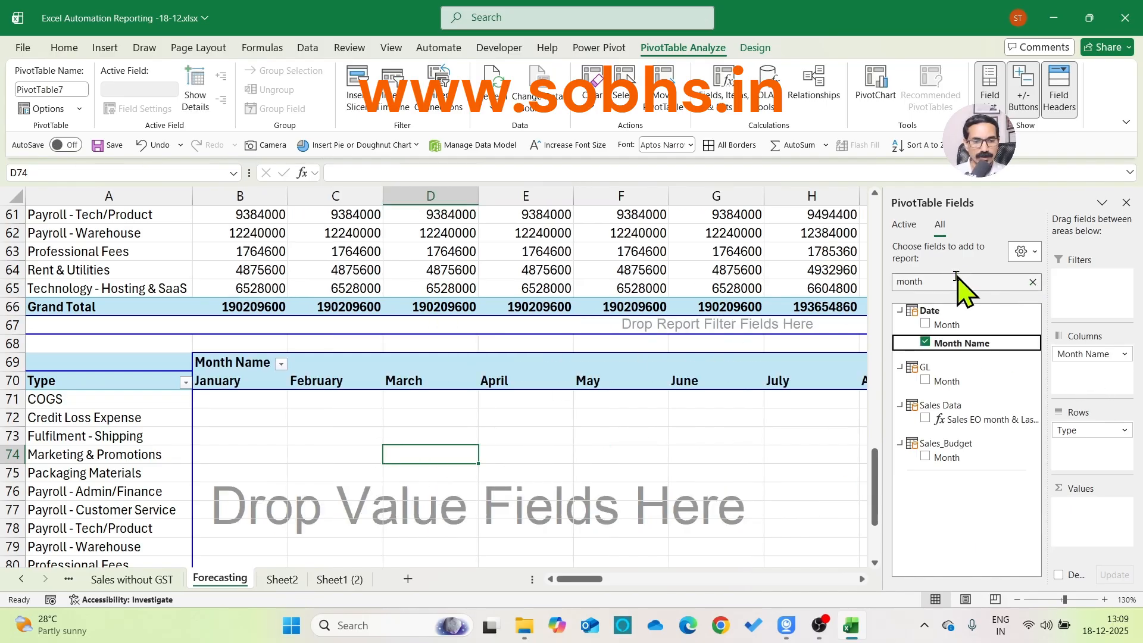
Insert a slicer for the Scenarios field of the Scenarios table and move it to the lower part of the PivotTable
{"action": "scroll", "coordinate": [589, 443], "scroll_direction": "down", "scroll_amount": 3}
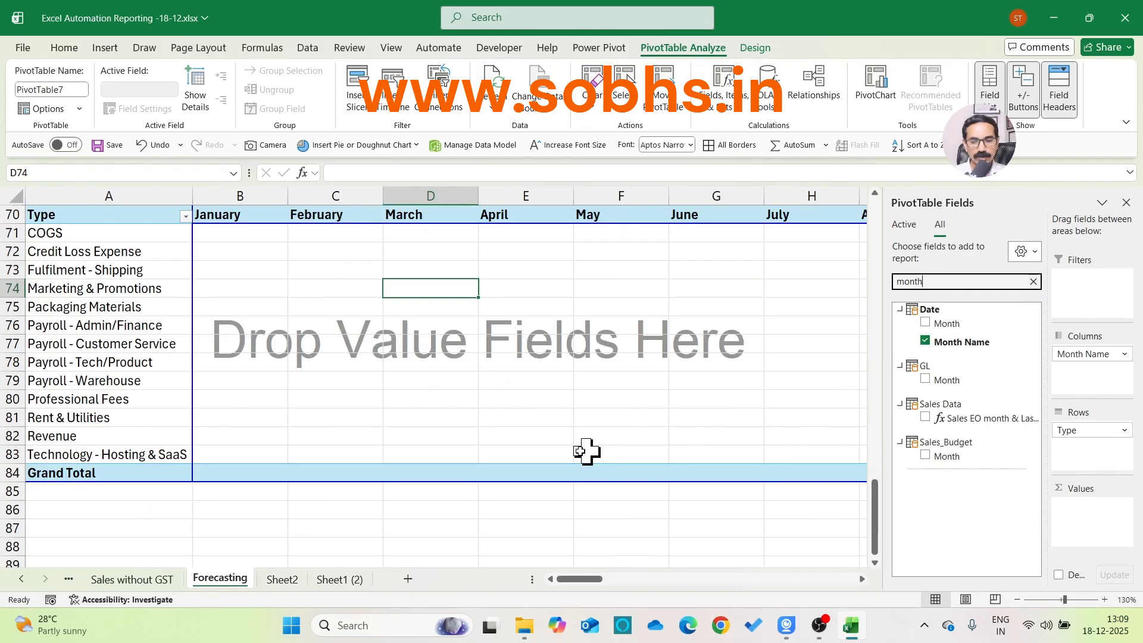
{"action": "left_click", "coordinate": [350, 360]}
{"action": "right_click", "coordinate": [350, 359]}
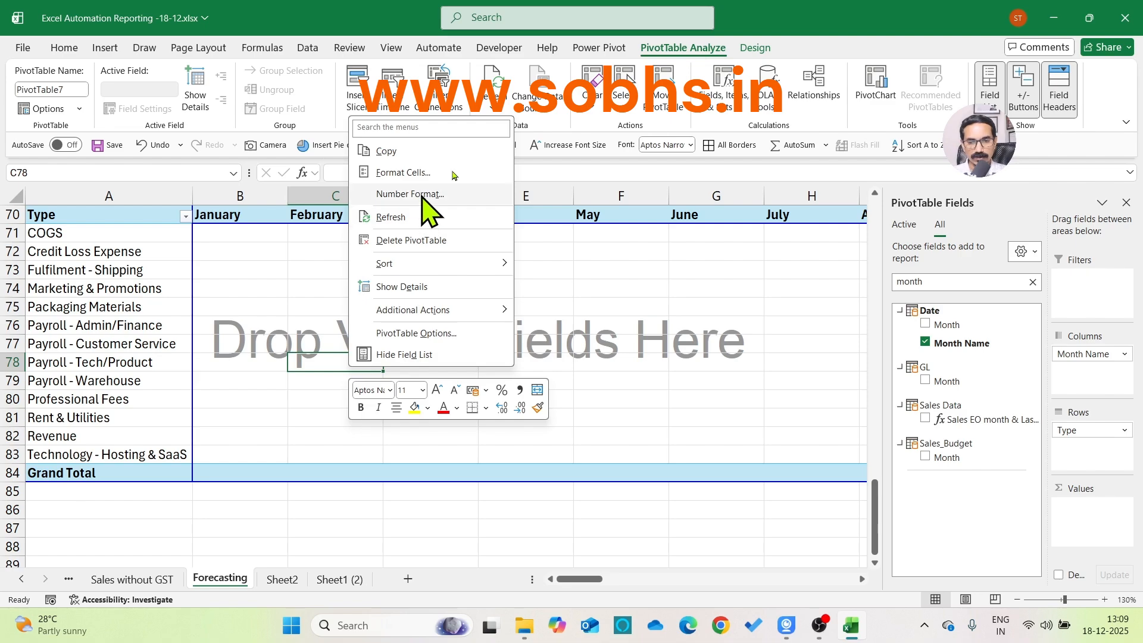
{"action": "left_click", "coordinate": [373, 113]}
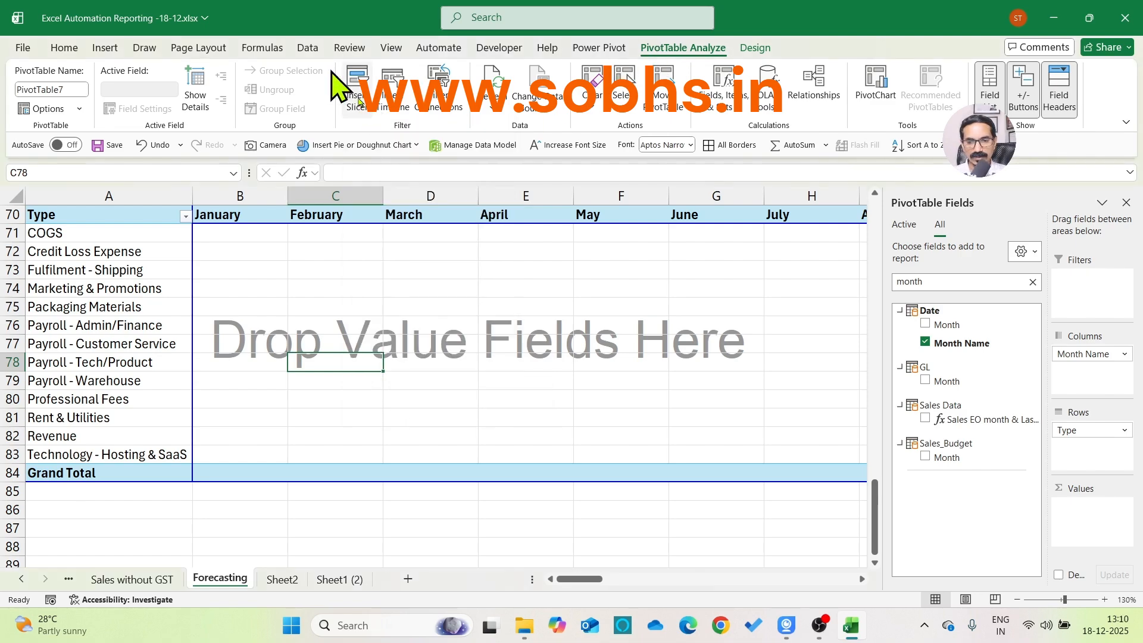
{"action": "left_click", "coordinate": [365, 111]}
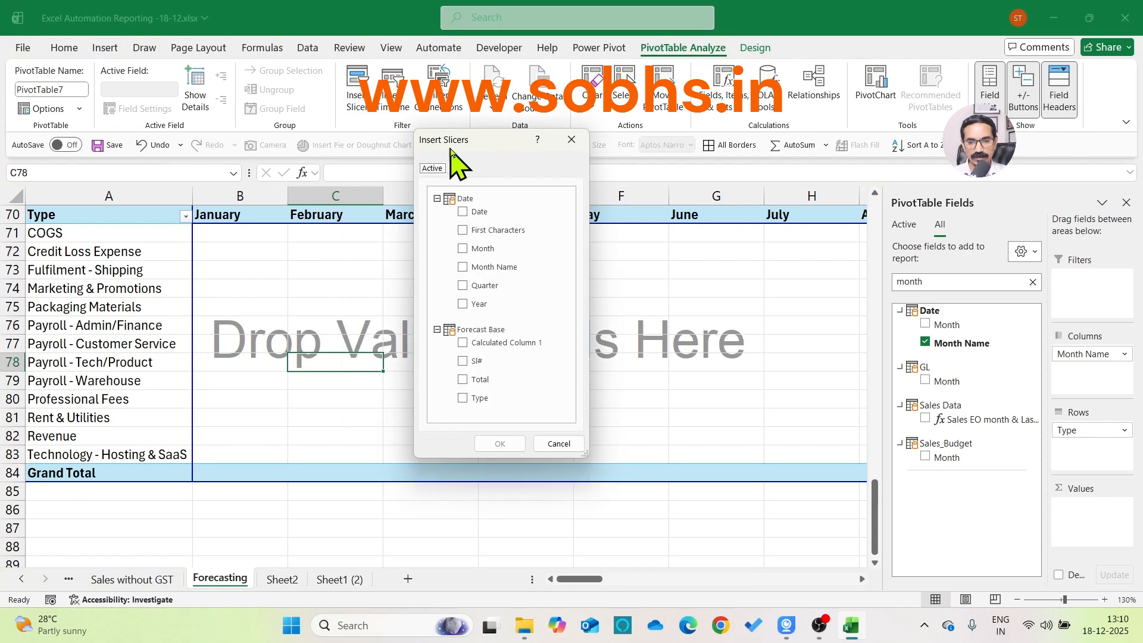
{"action": "left_click", "coordinate": [455, 168]}
{"action": "scroll", "coordinate": [491, 358], "scroll_direction": "down", "scroll_amount": 2}
{"action": "scroll", "coordinate": [490, 357], "scroll_direction": "down", "scroll_amount": 12}
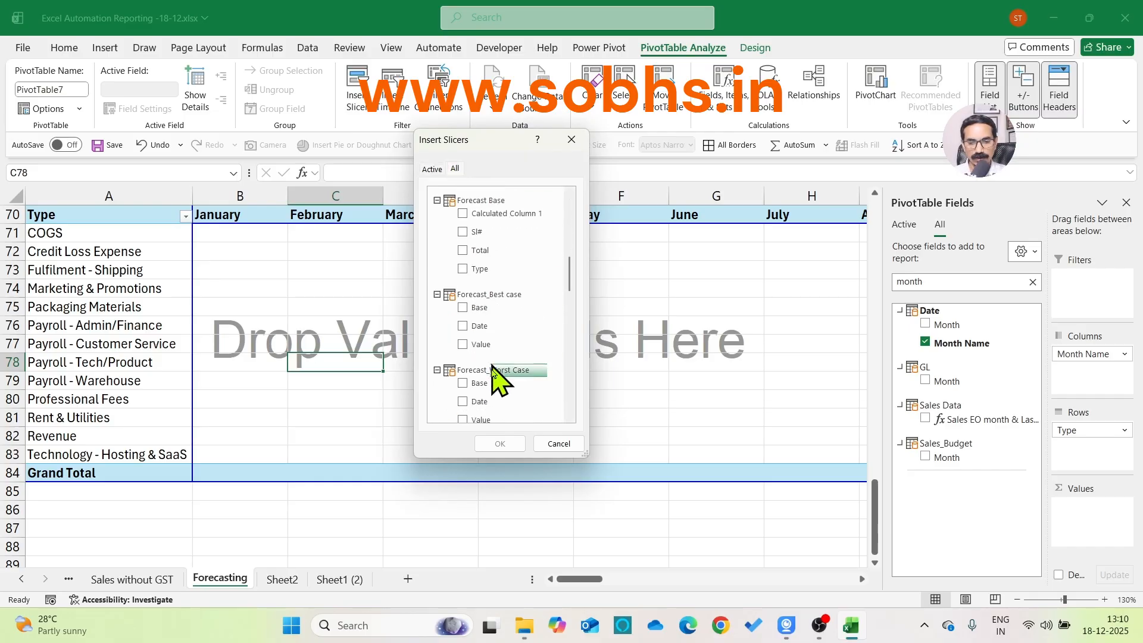
{"action": "scroll", "coordinate": [485, 405], "scroll_direction": "down", "scroll_amount": 2}
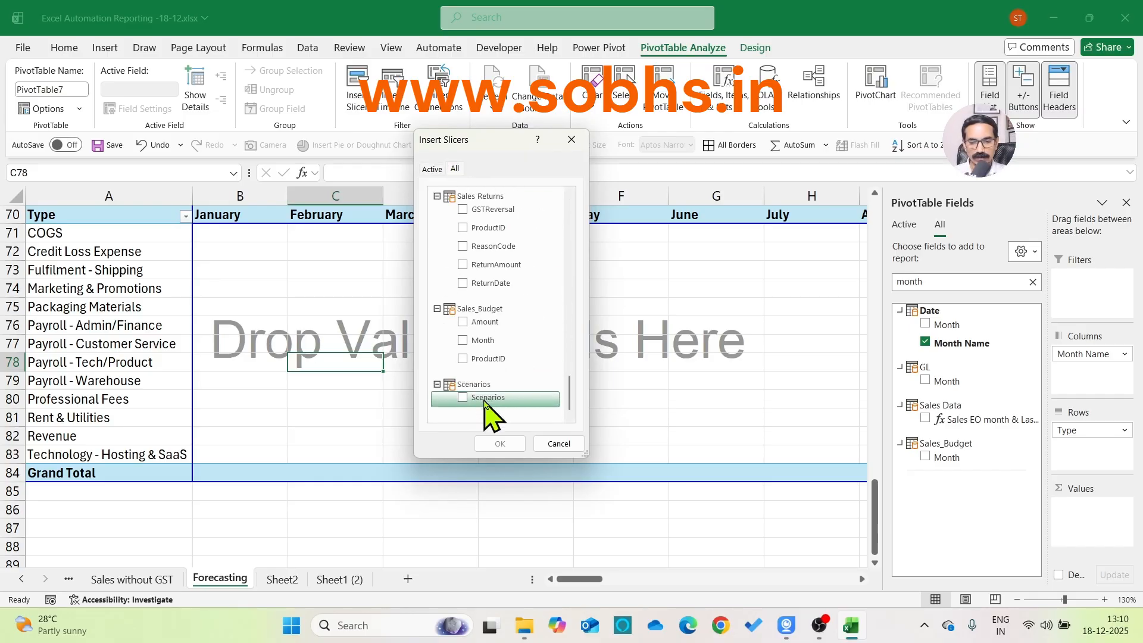
{"action": "left_click", "coordinate": [464, 397]}
{"action": "left_click", "coordinate": [498, 443]}
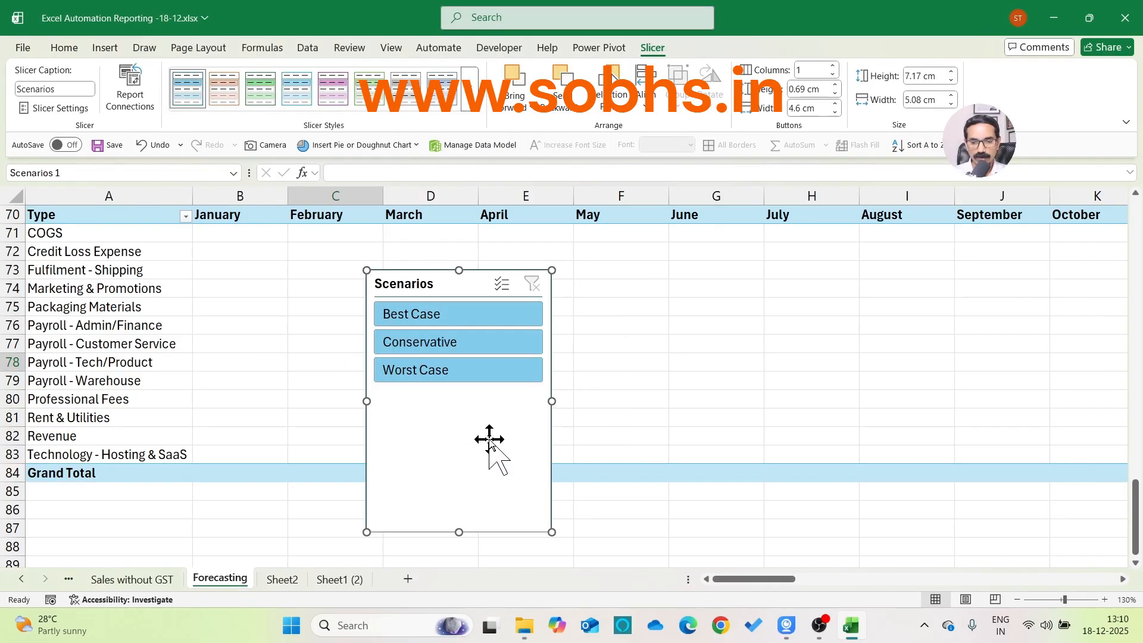
{"action": "left_click", "coordinate": [716, 361]}
{"action": "left_click_drag", "start_coordinate": [440, 448], "coordinate": [457, 548]}
Add the Hasonevalue1 measure to the PivotTable's values
{"action": "left_click", "coordinate": [884, 309]}
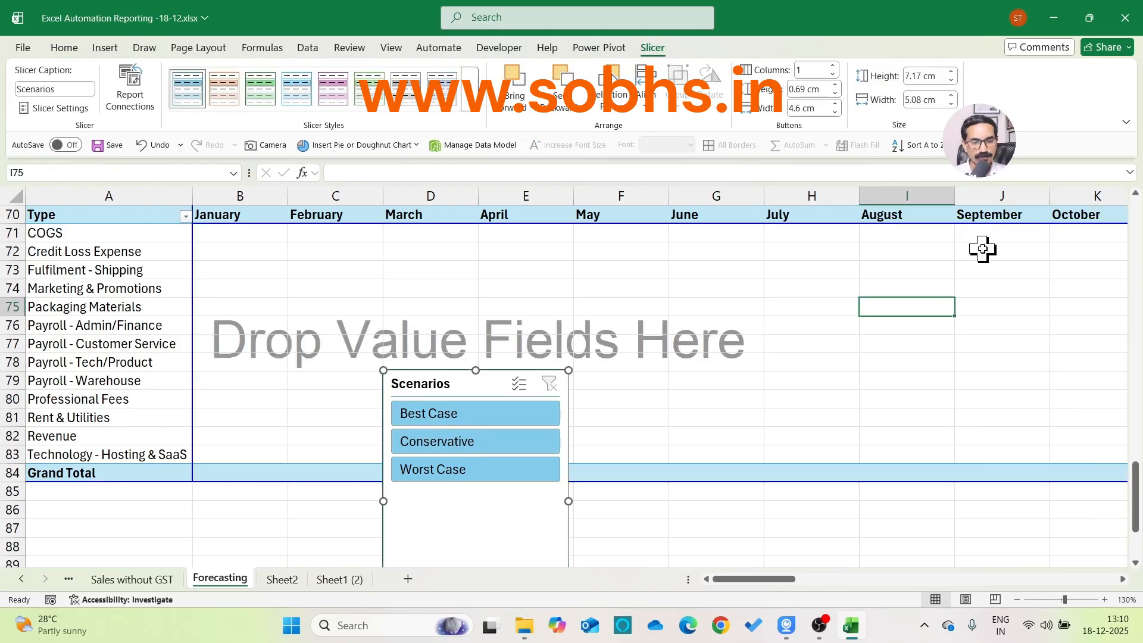
{"action": "double_click", "coordinate": [962, 280]}
{"action": "type", "text": "hason"}
{"action": "left_click_drag", "start_coordinate": [967, 324], "coordinate": [1089, 514]}
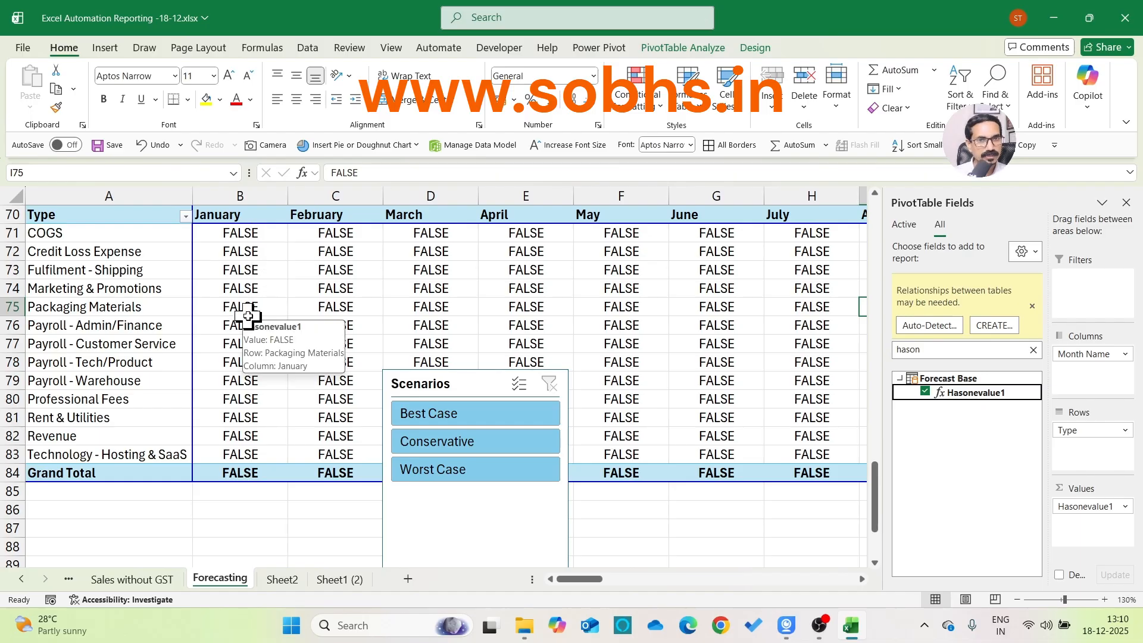
Test the slicer with Best Case, Conservative and Worst Case singly, then Conservative and Worst Case together, and clear the filter
{"action": "left_click", "coordinate": [468, 417]}
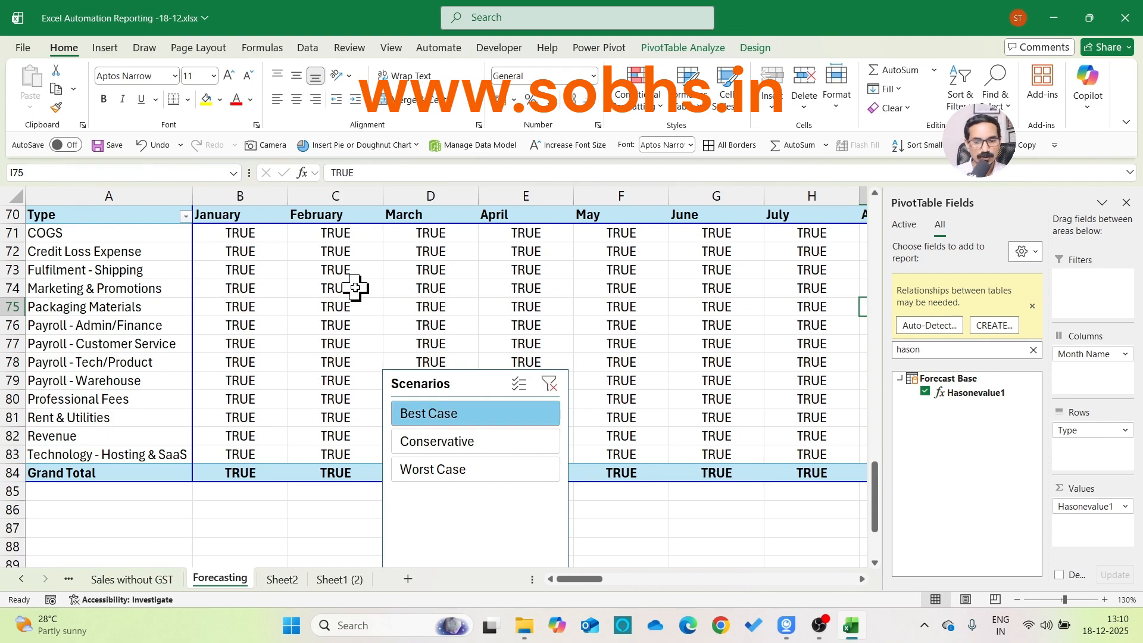
{"action": "left_click", "coordinate": [462, 440]}
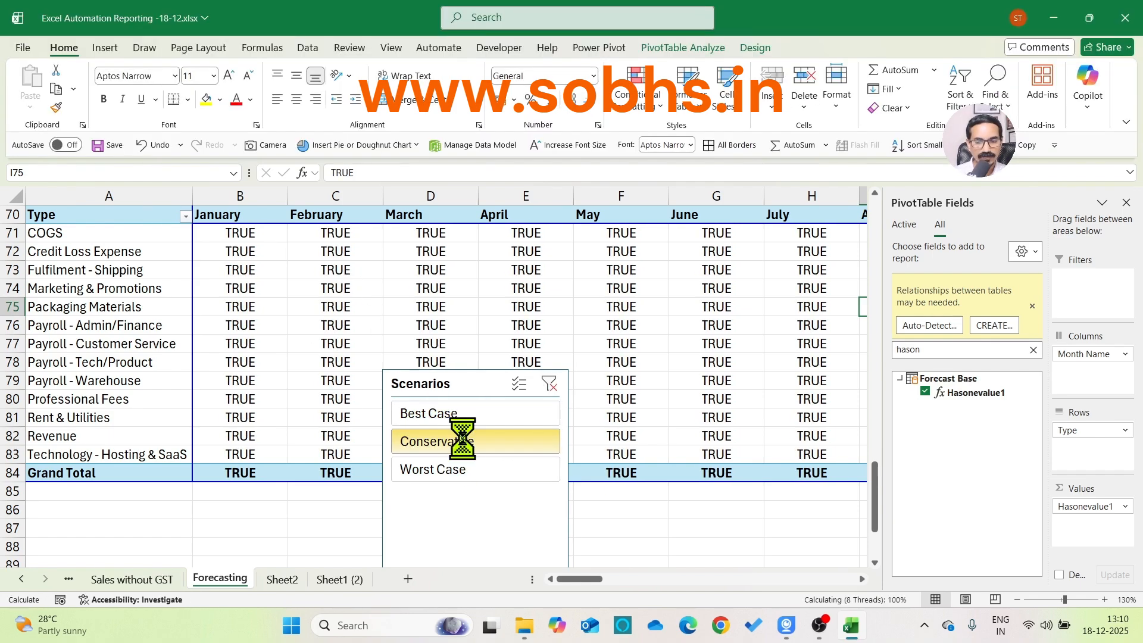
{"action": "left_click", "coordinate": [465, 469]}
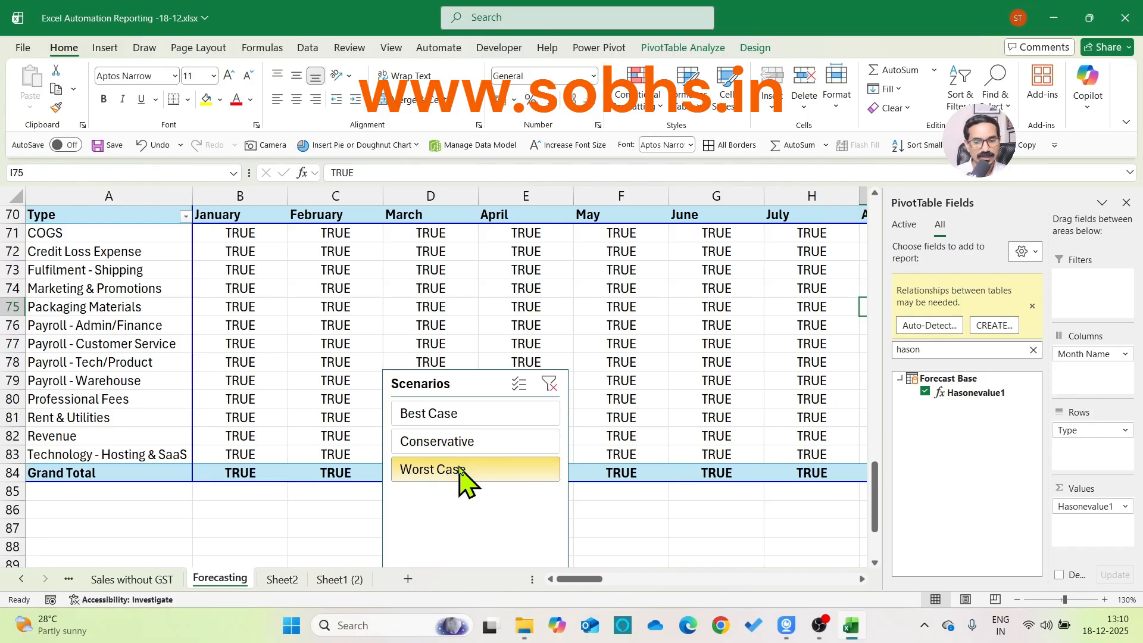
{"action": "left_click", "coordinate": [468, 440], "text": "ctrl"}
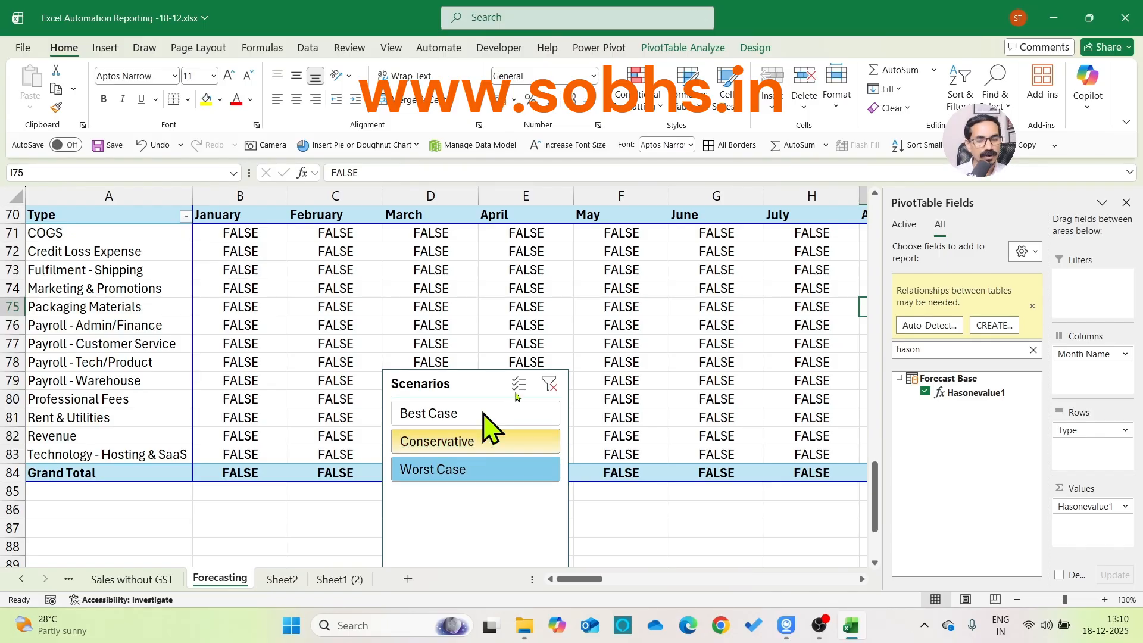
{"action": "left_click", "coordinate": [547, 383]}
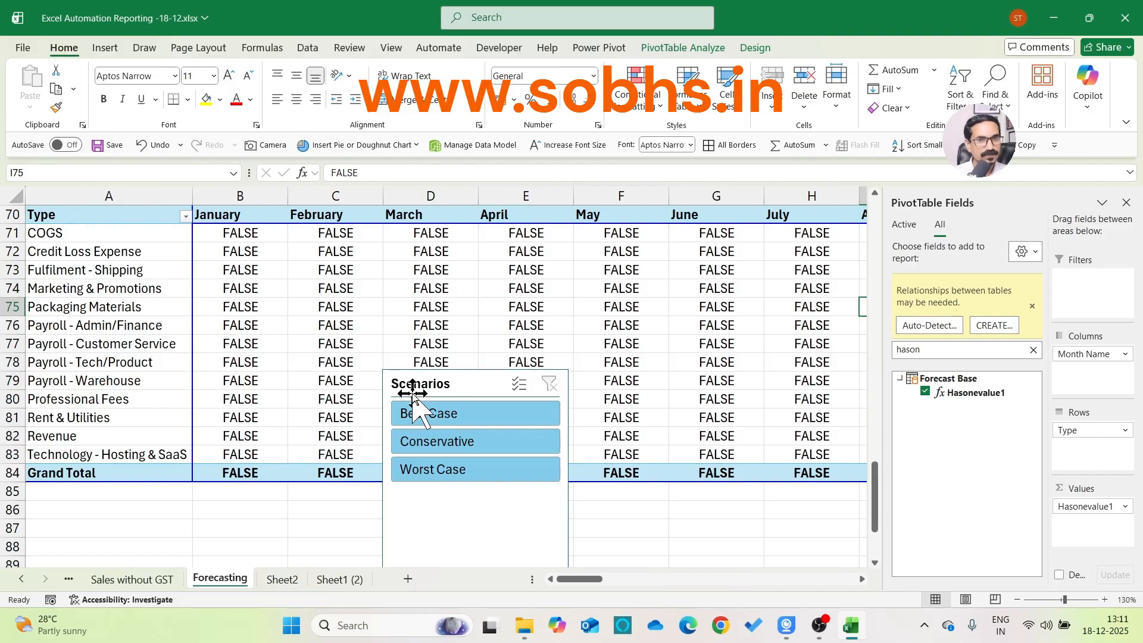
Enter the label VALUES in cell B93, below the PivotTable
{"action": "left_click", "coordinate": [280, 545]}
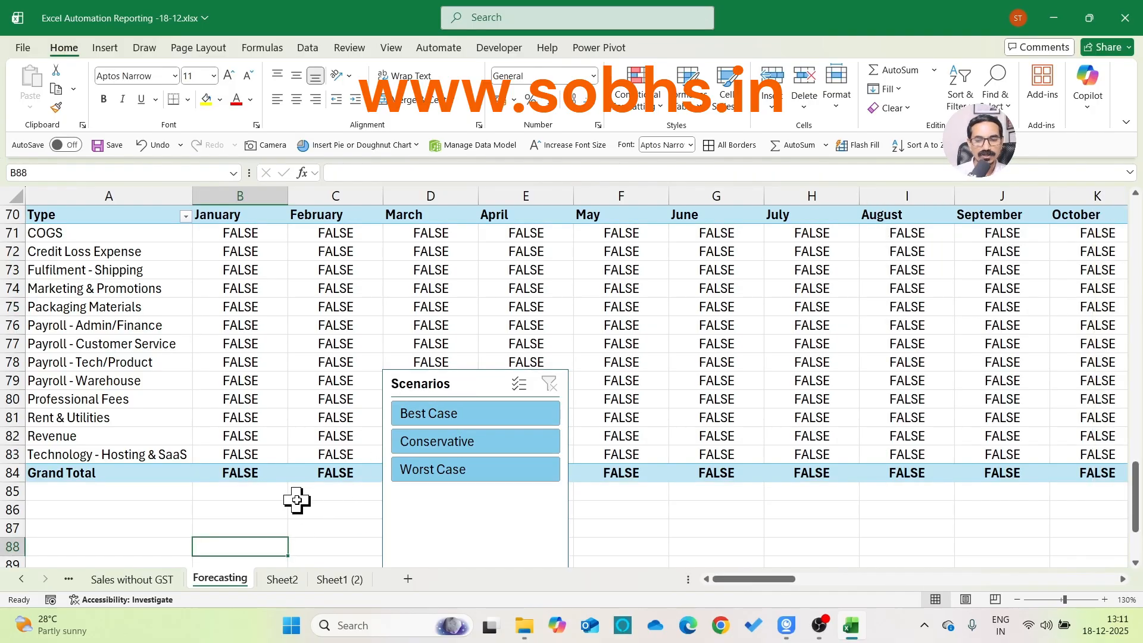
{"action": "scroll", "coordinate": [274, 494], "scroll_direction": "down", "scroll_amount": 3}
{"action": "left_click", "coordinate": [256, 476]}
{"action": "type", "text": "VALUES"}
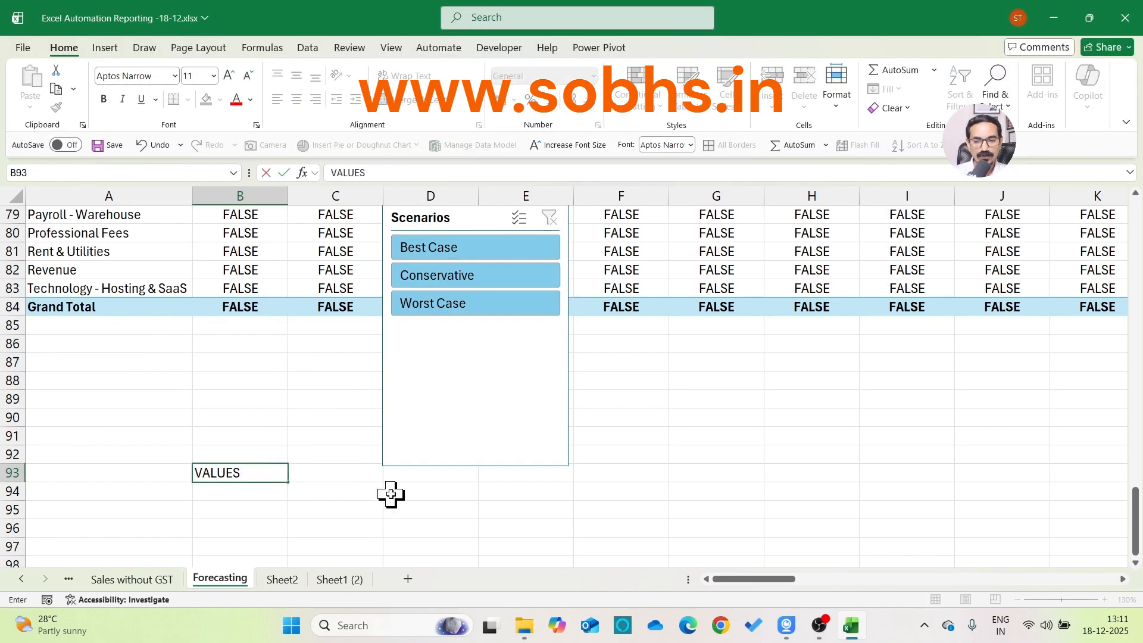
{"action": "key", "text": "Return"}
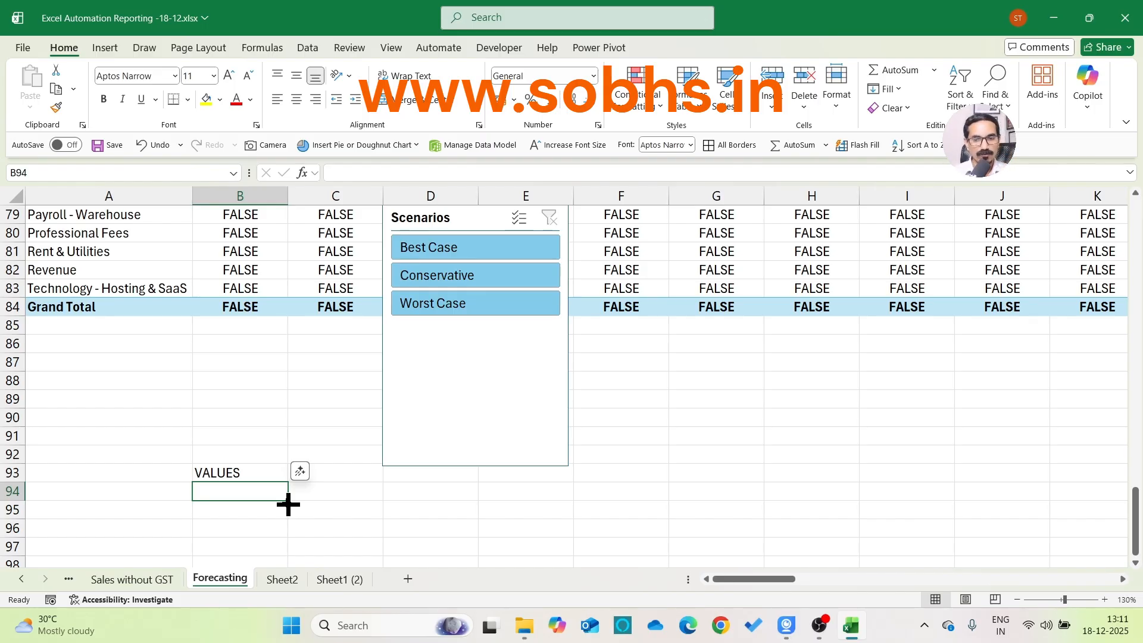
Enter the sample values A, B, C, D and EF down cells G89 to G93
{"action": "left_click", "coordinate": [698, 398]}
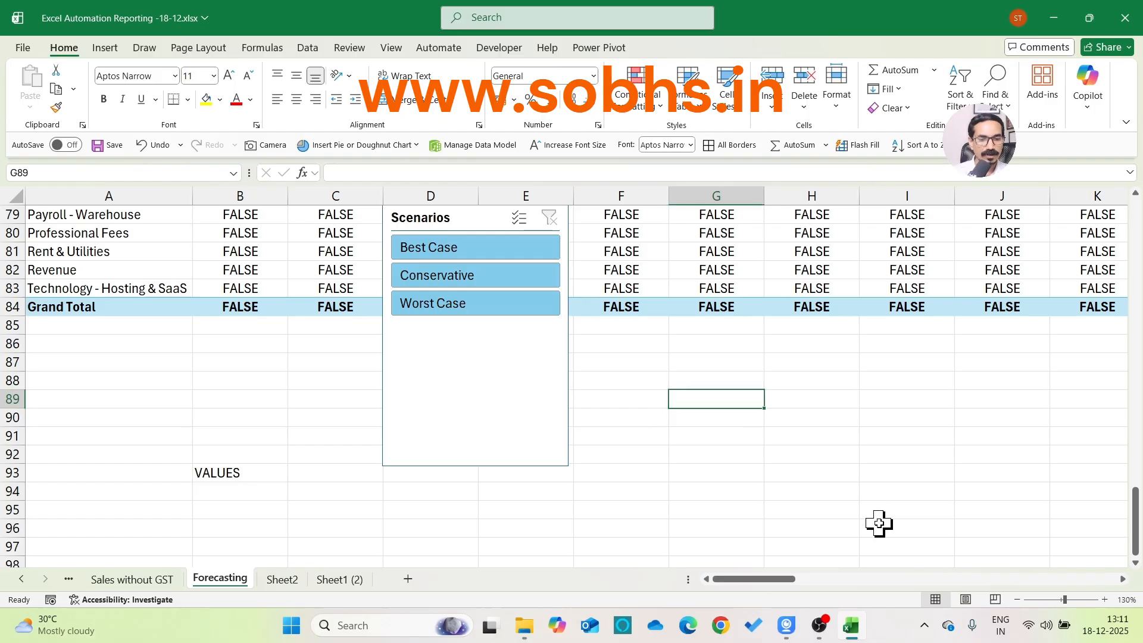
{"action": "type", "text": "A"}
{"action": "key", "text": "Return"}
{"action": "type", "text": "B"}
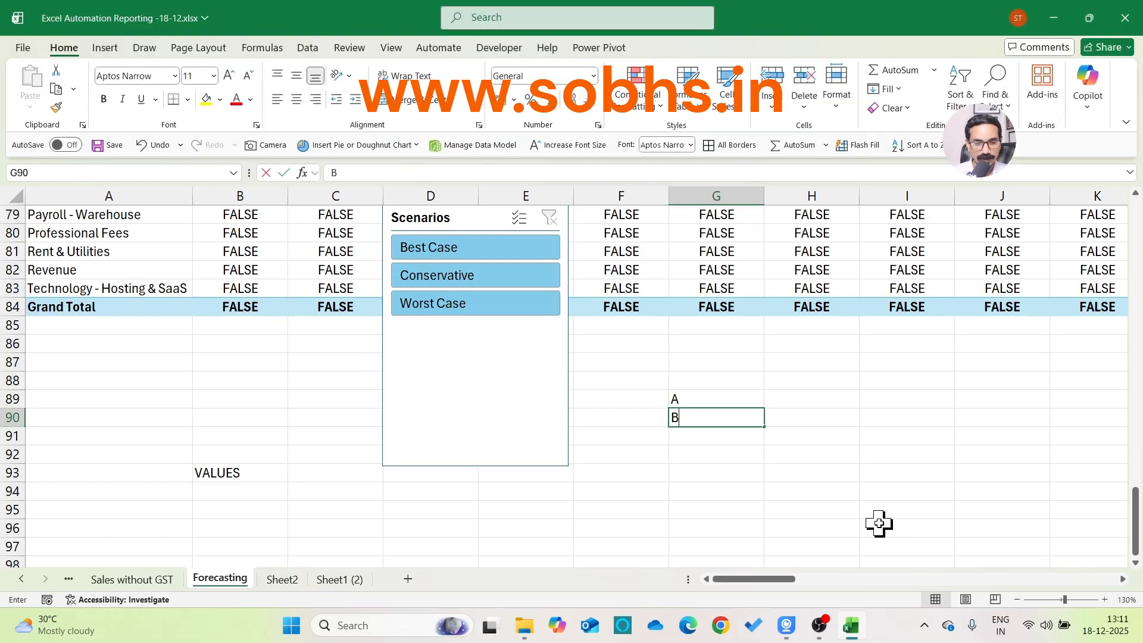
{"action": "key", "text": "Return"}
{"action": "type", "text": "C"}
{"action": "key", "text": "Return"}
{"action": "type", "text": "D"}
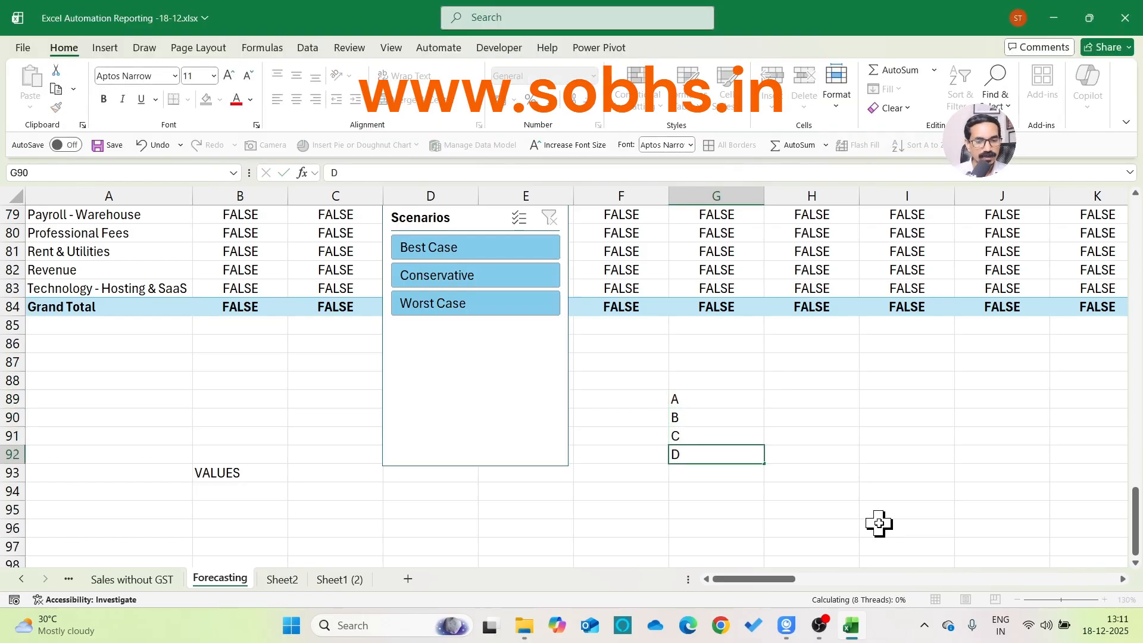
{"action": "key", "text": "Return"}
{"action": "type", "text": "EF"}
{"action": "key", "text": "Return"}
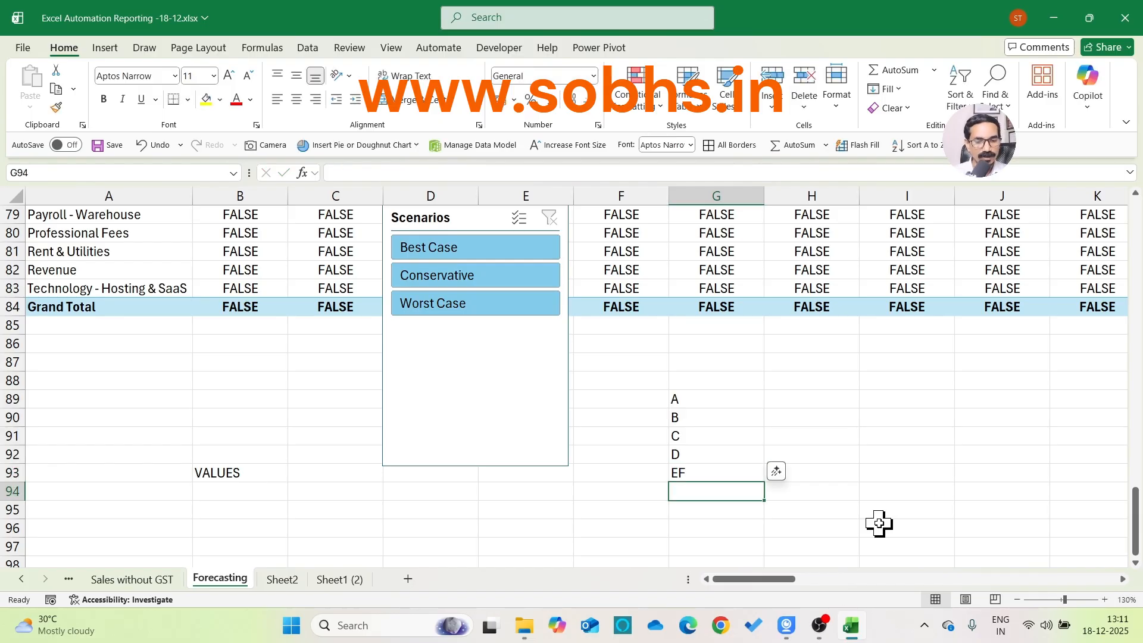
Correct G93 to E and continue the list with F, F and A in cells G94 to G96
{"action": "key", "text": "Up"}
{"action": "type", "text": "E"}
{"action": "key", "text": "alt+Return"}
{"action": "type", "text": "F"}
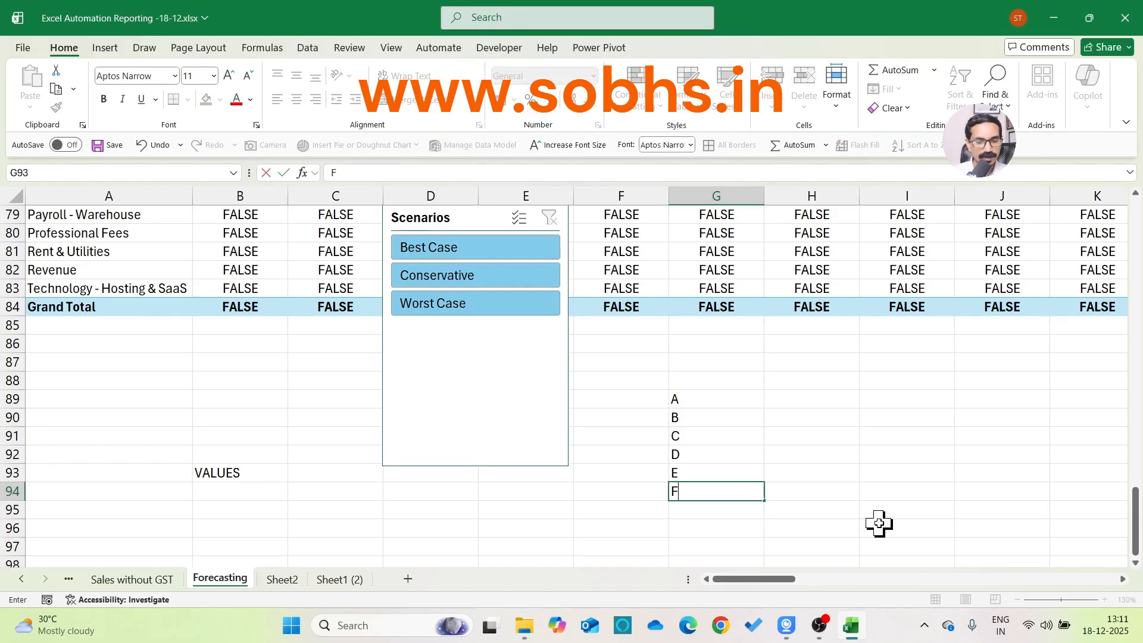
{"action": "key", "text": "Return"}
{"action": "type", "text": "F"}
{"action": "key", "text": "Return"}
{"action": "type", "text": "A"}
{"action": "key", "text": "Return"}
{"action": "key", "text": "Down"}
{"action": "key", "text": "Down"}
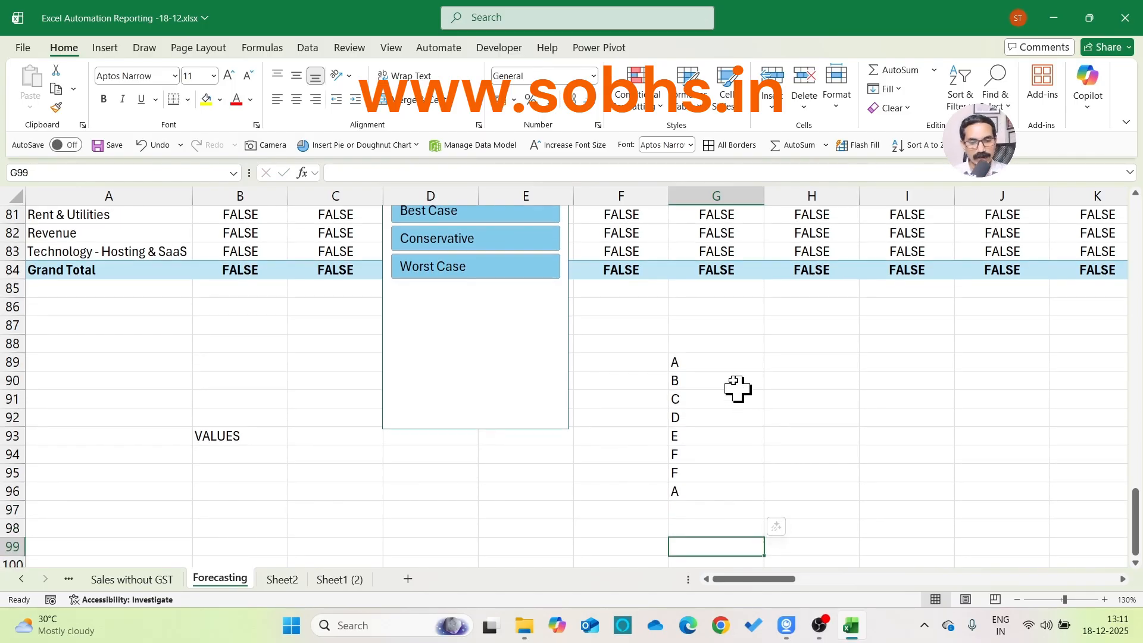
Add the header Region in G88 above the list and select its values in G89:G96
{"action": "left_click", "coordinate": [723, 360]}
{"action": "left_click", "coordinate": [730, 331]}
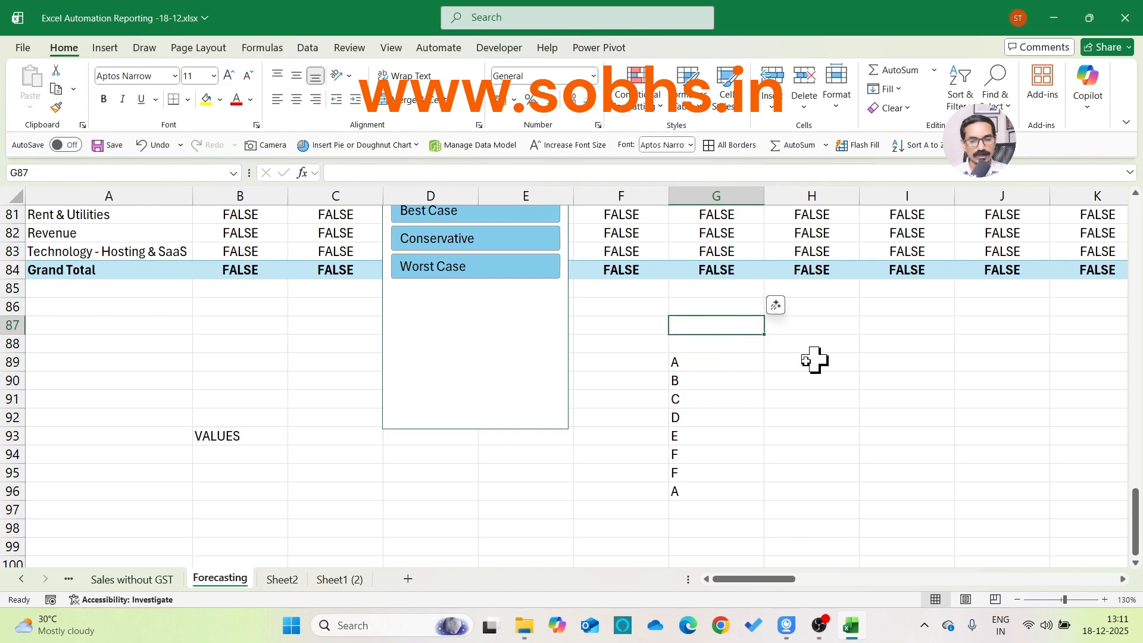
{"action": "left_click", "coordinate": [753, 347]}
{"action": "type", "text": "Region"}
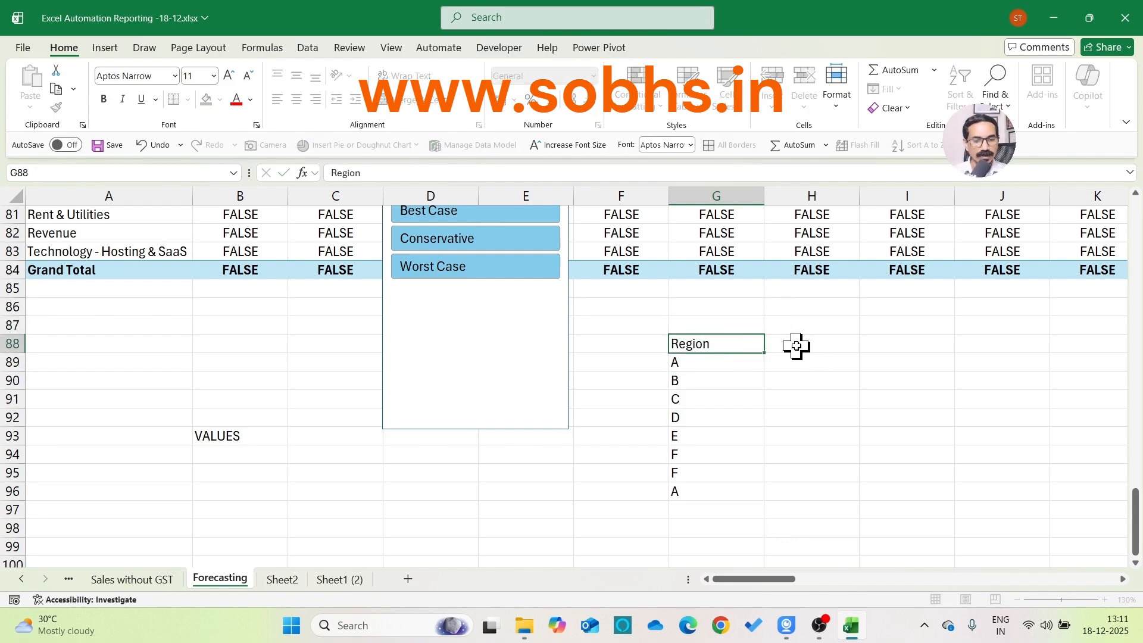
{"action": "key", "text": "Return"}
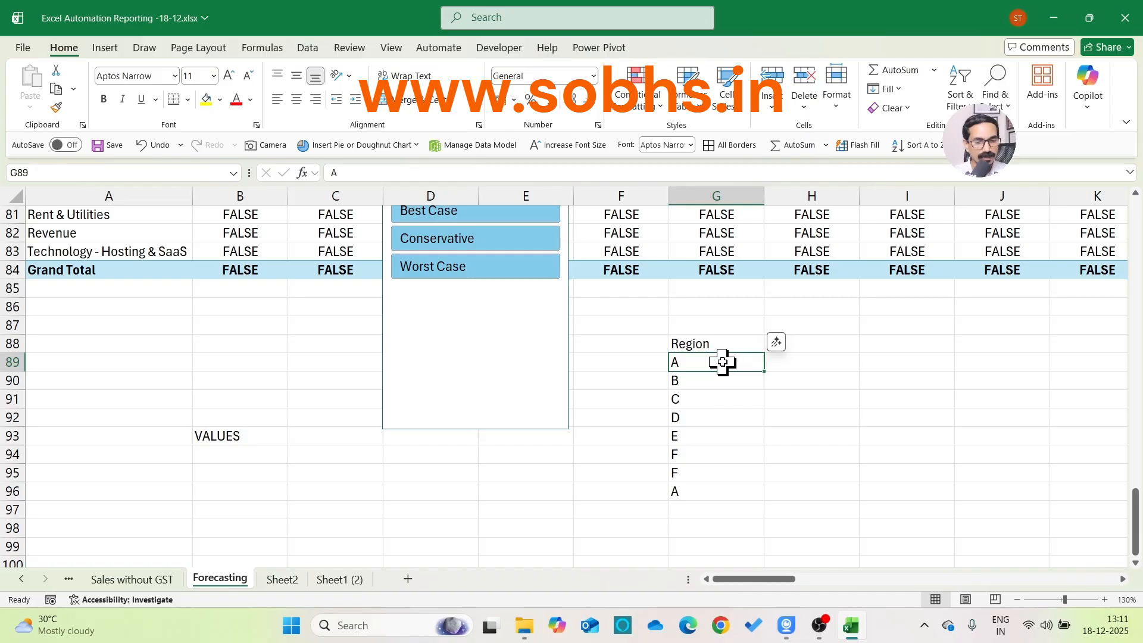
{"action": "left_click_drag", "start_coordinate": [724, 362], "coordinate": [725, 494]}
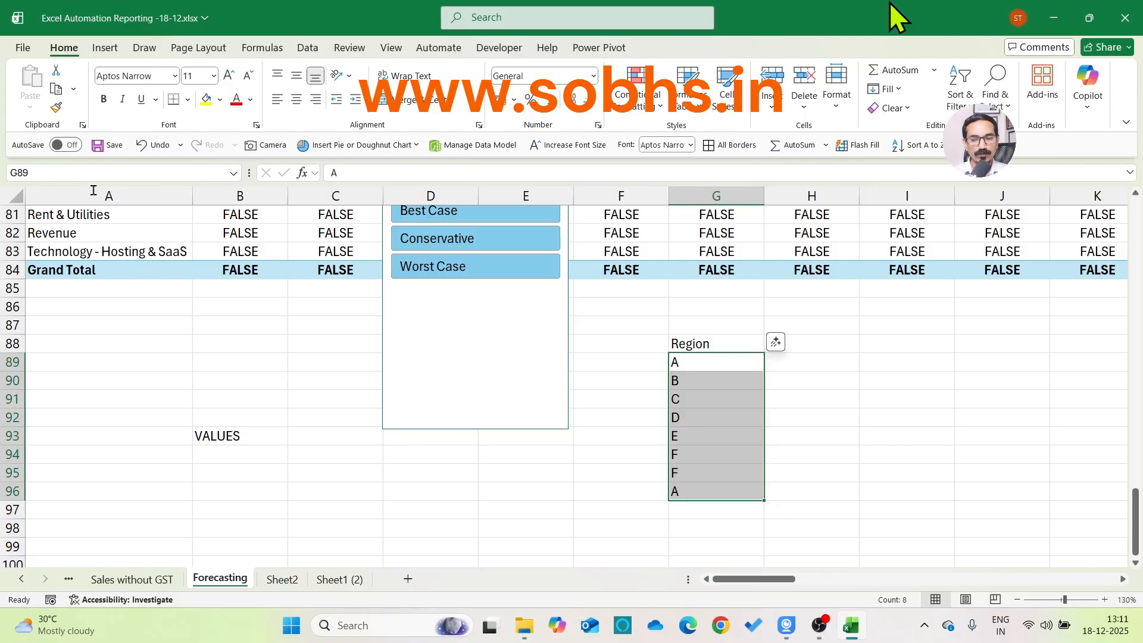
Start a new measure named Forecast Dyamic Scenario 2 in the Forecast Base table and move its dialog clear of the Scenarios slicer
{"action": "left_click", "coordinate": [235, 433]}
{"action": "scroll", "coordinate": [236, 434], "scroll_direction": "up", "scroll_amount": 1}
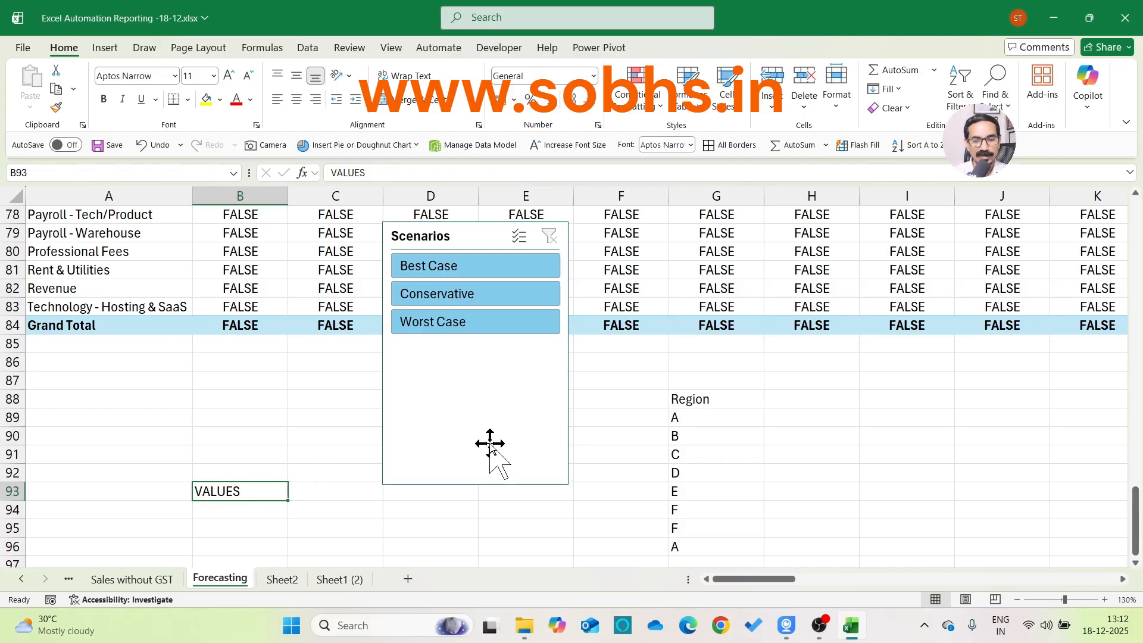
{"action": "left_click", "coordinate": [598, 49]}
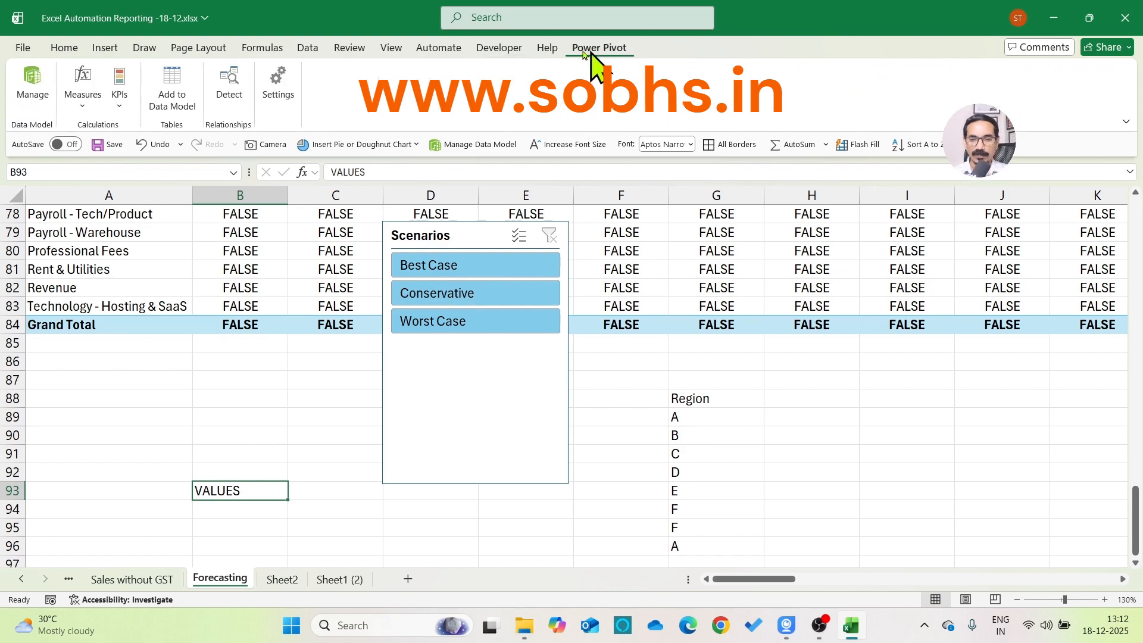
{"action": "left_click", "coordinate": [83, 101]}
{"action": "left_click", "coordinate": [110, 131]}
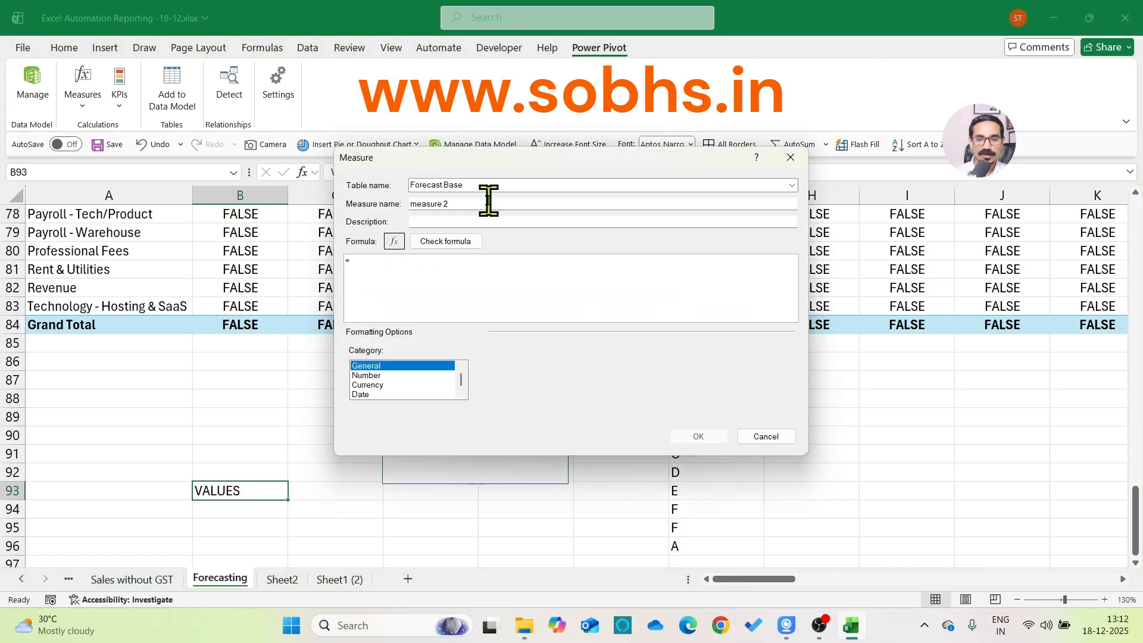
{"action": "type", "text": "D"}
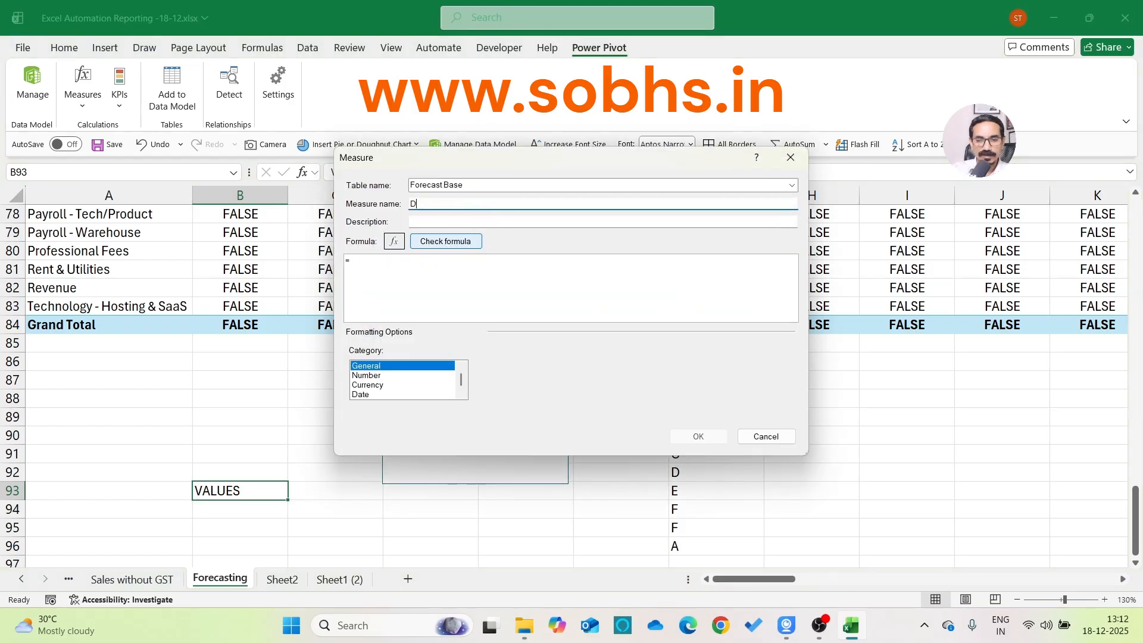
{"action": "type", "text": "ynamic"}
{"action": "key", "text": "ctrl+a"}
{"action": "type", "text": "Forecast Dyamic"}
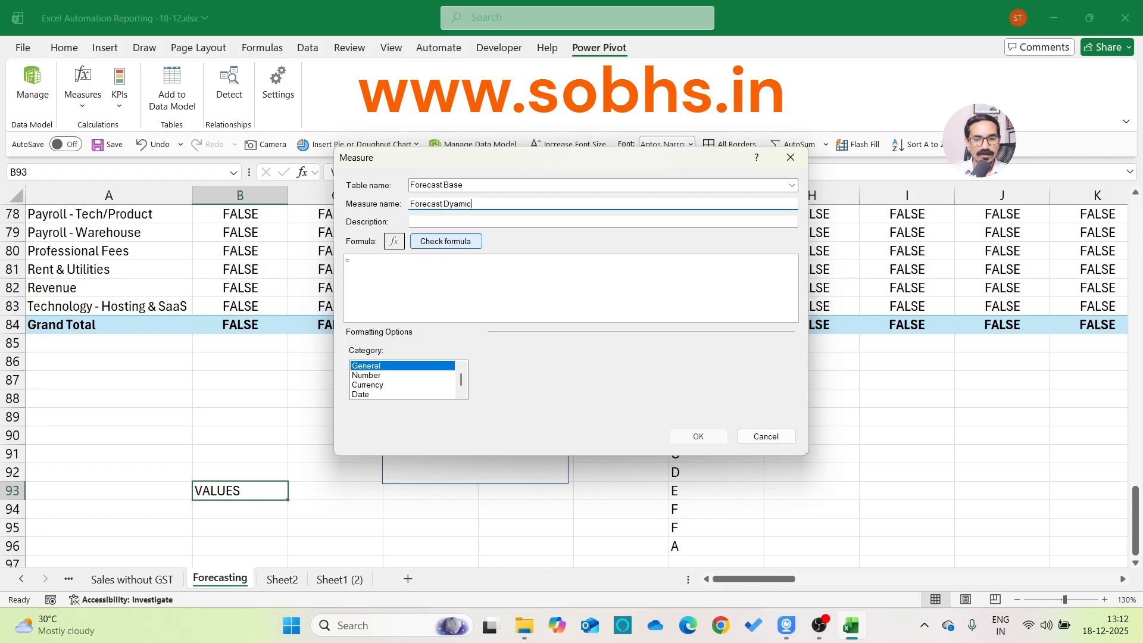
{"action": "type", "text": " Scenario"}
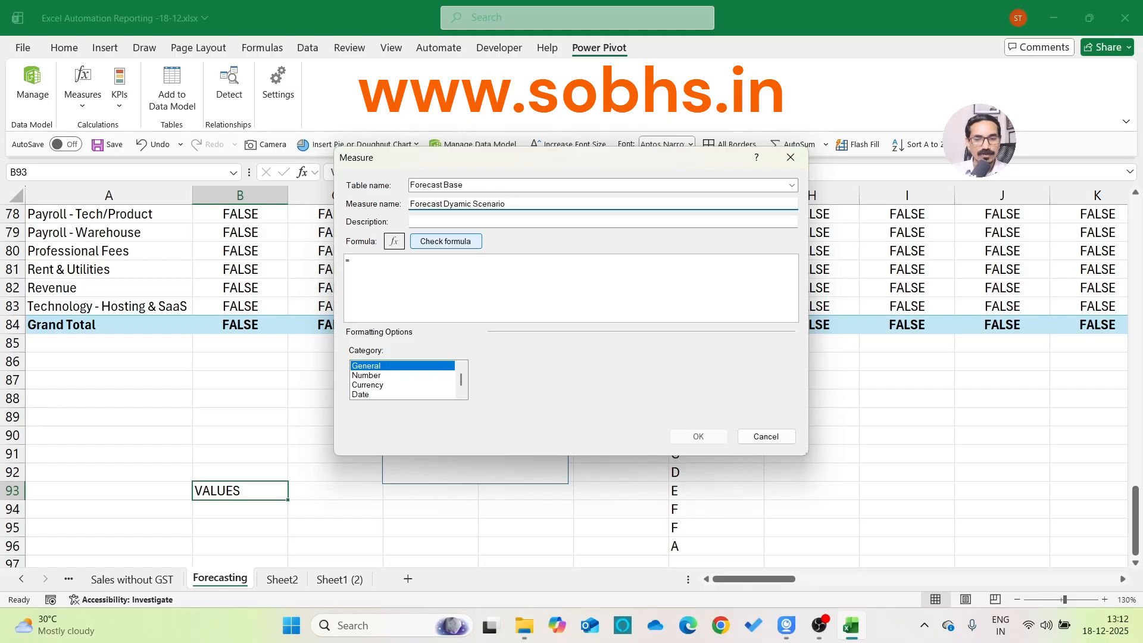
{"action": "type", "text": " 2"}
{"action": "key", "text": "Tab"}
{"action": "key", "text": "Tab"}
{"action": "key", "text": "Tab"}
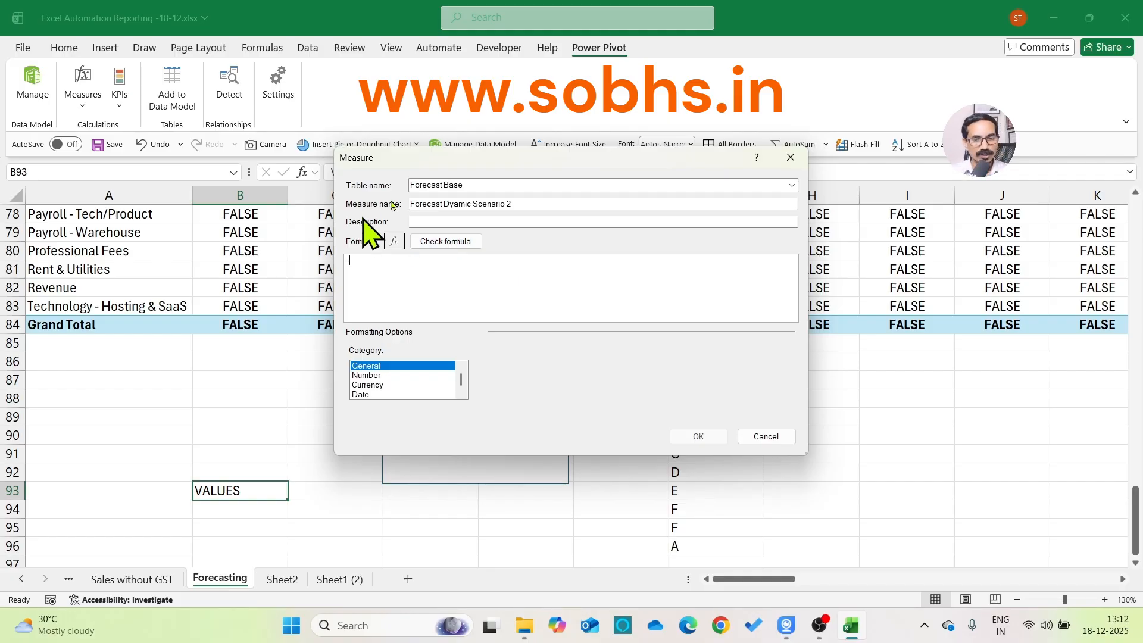
{"action": "left_click_drag", "start_coordinate": [408, 168], "coordinate": [648, 189]}
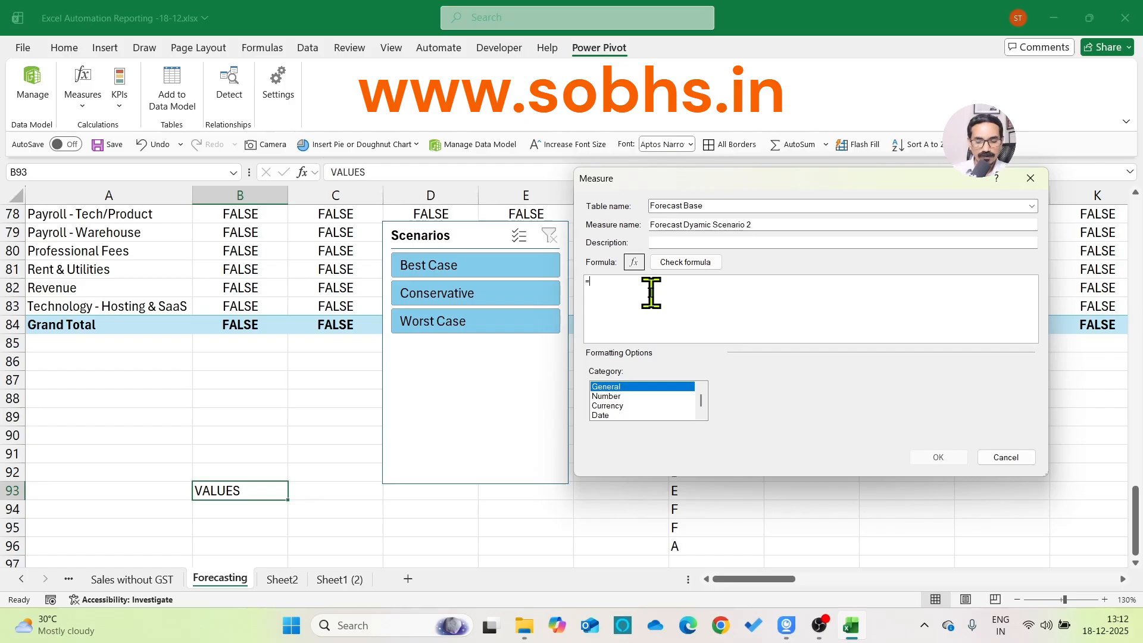
Try =HASONEVALUE(Scenarios[Scenarios]) as the measure's formula and clear it back to the equals sign
{"action": "type", "text": "H"}
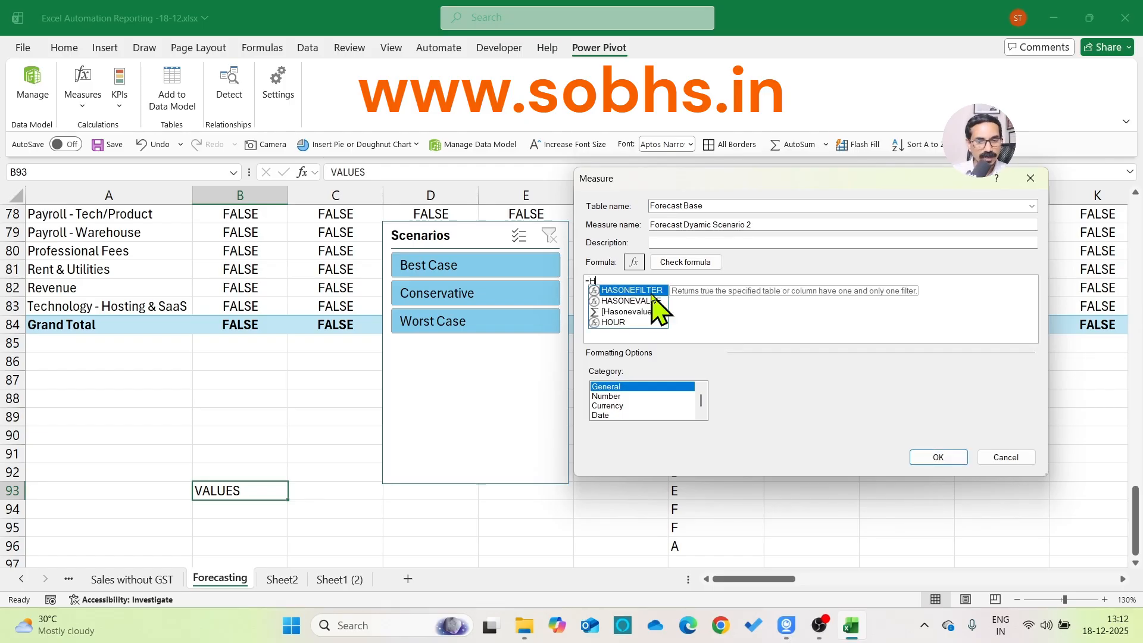
{"action": "type", "text": "ASONE"}
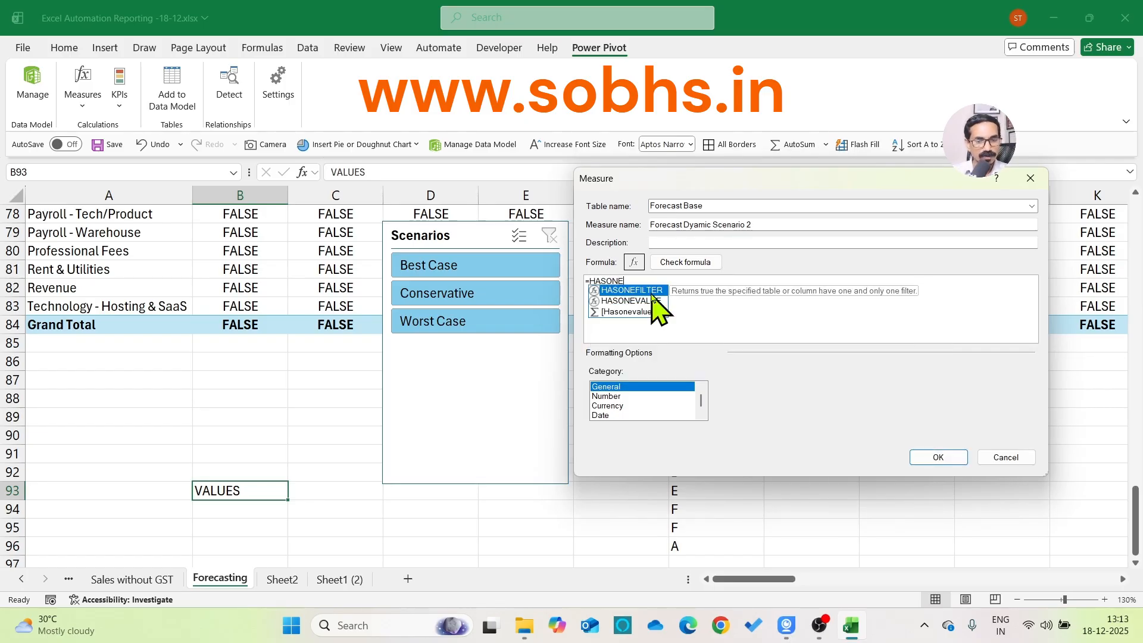
{"action": "double_click", "coordinate": [653, 300]}
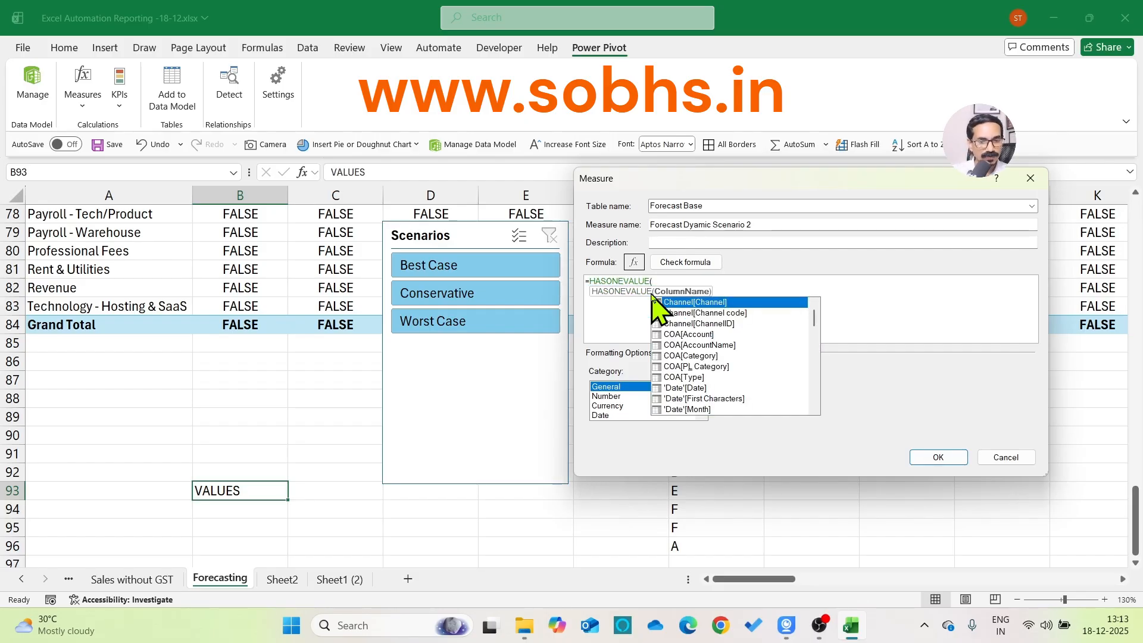
{"action": "type", "text": "sce"}
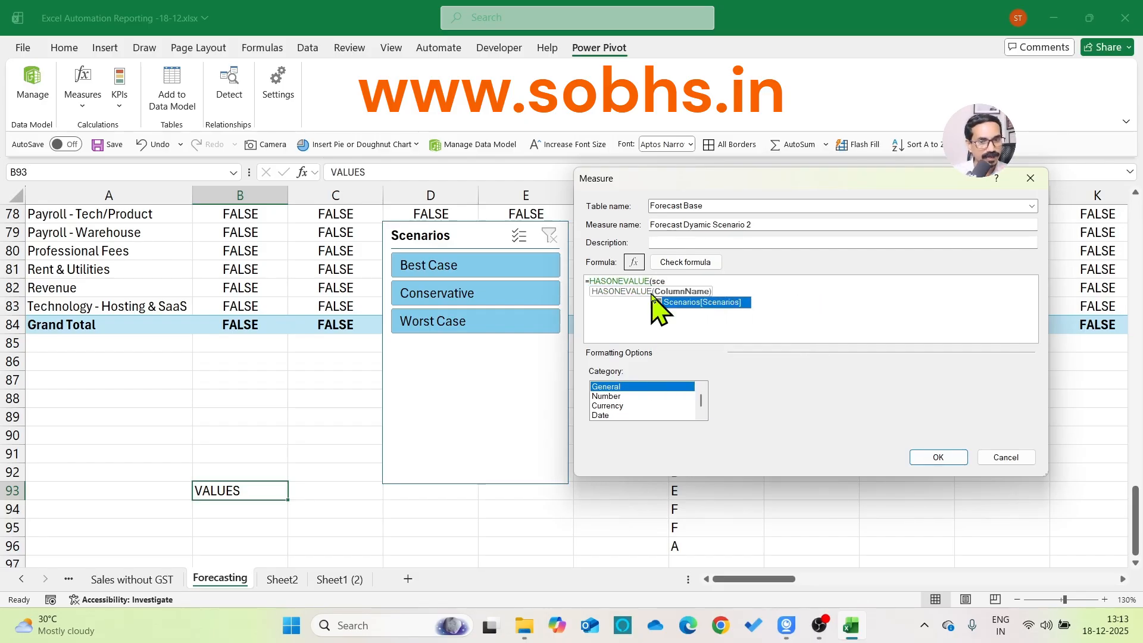
{"action": "double_click", "coordinate": [655, 302]}
{"action": "type", "text": ")"}
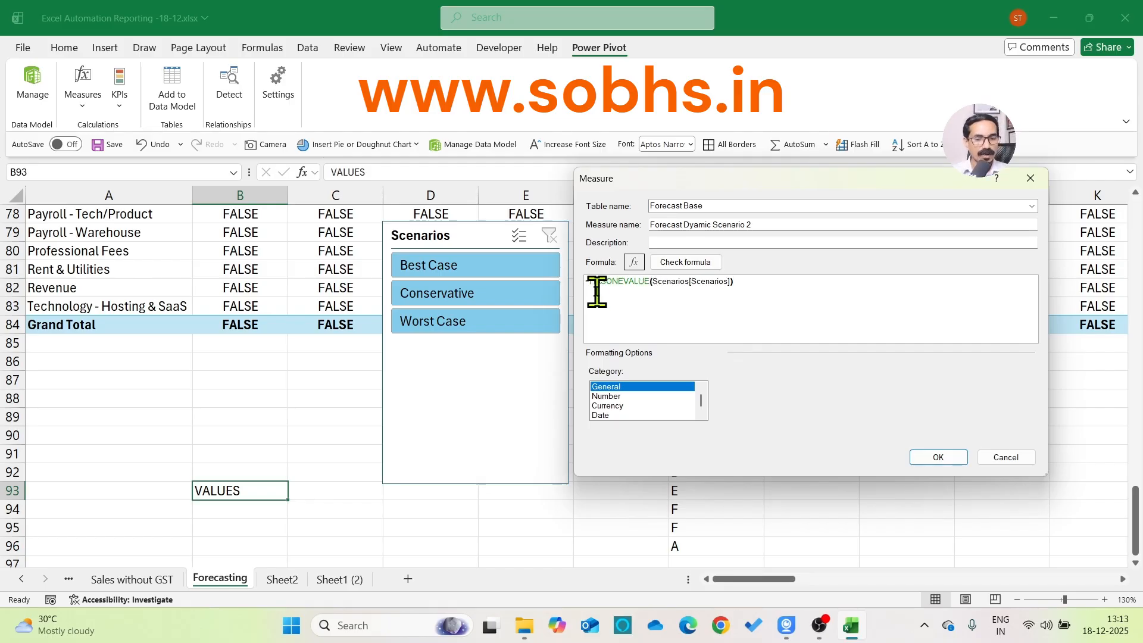
{"action": "left_click_drag", "start_coordinate": [590, 282], "coordinate": [760, 283]}
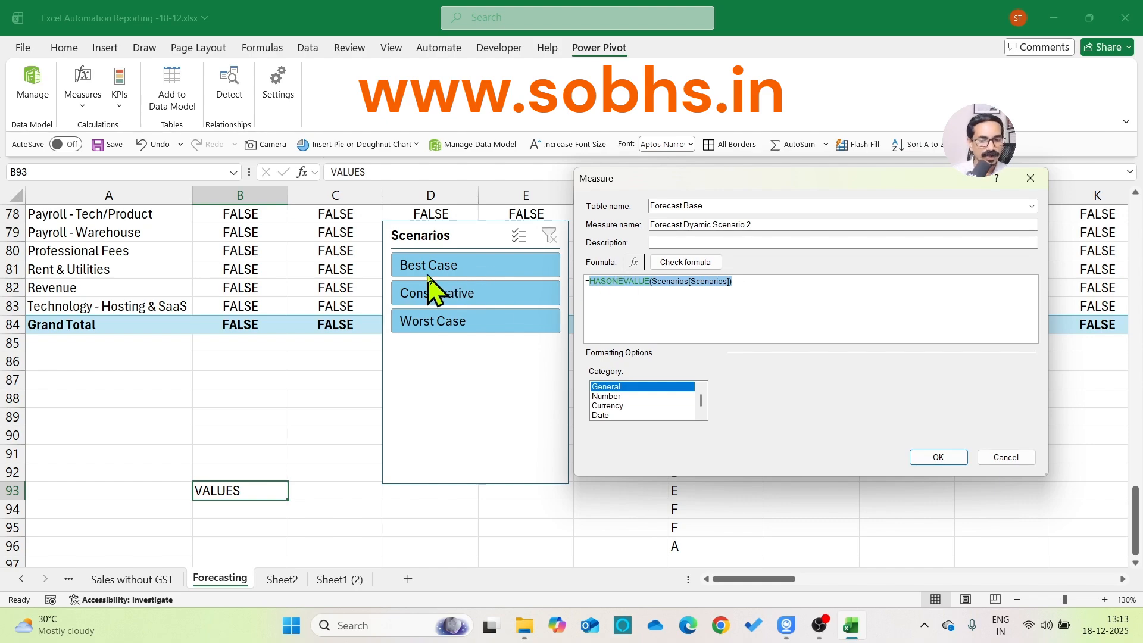
{"action": "left_click", "coordinate": [589, 281]}
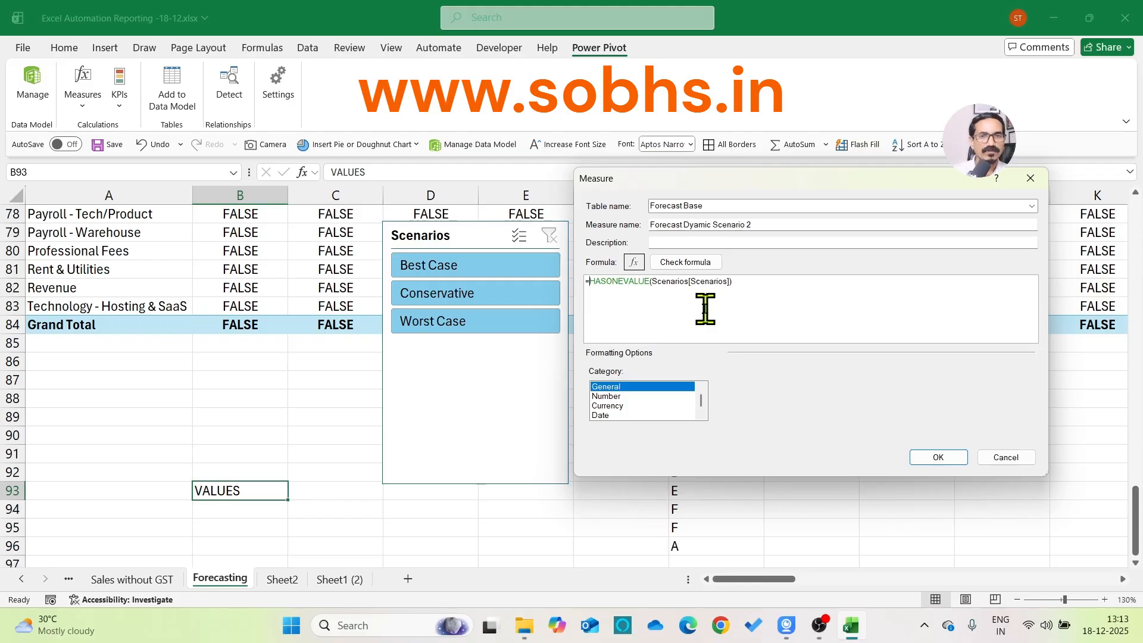
{"action": "key", "text": "ctrl+a"}
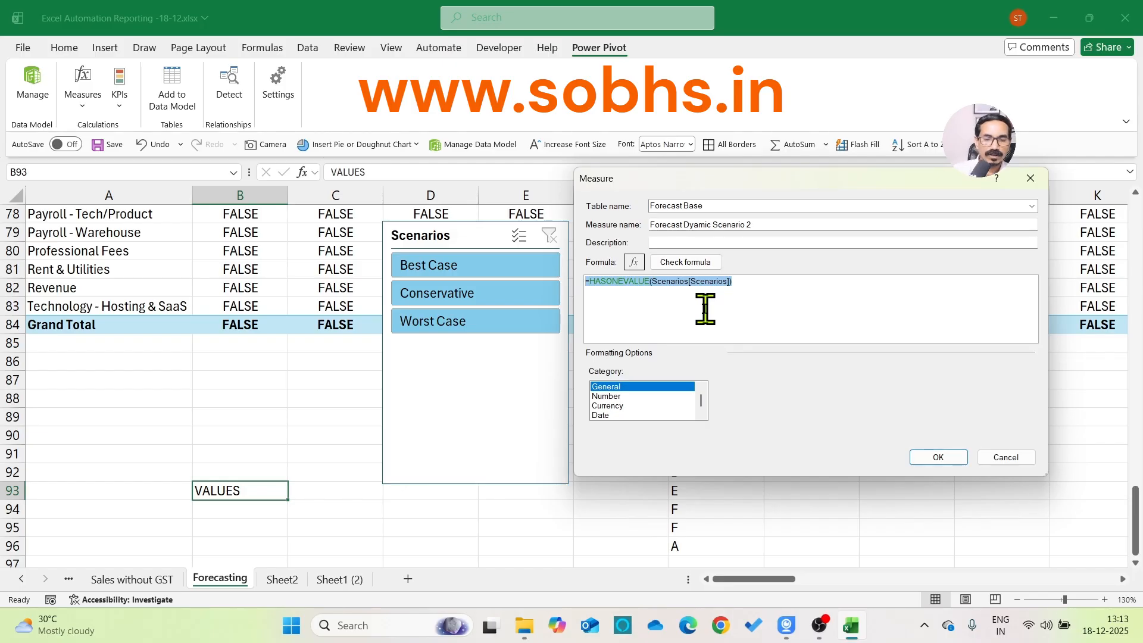
{"action": "type", "text": "="}
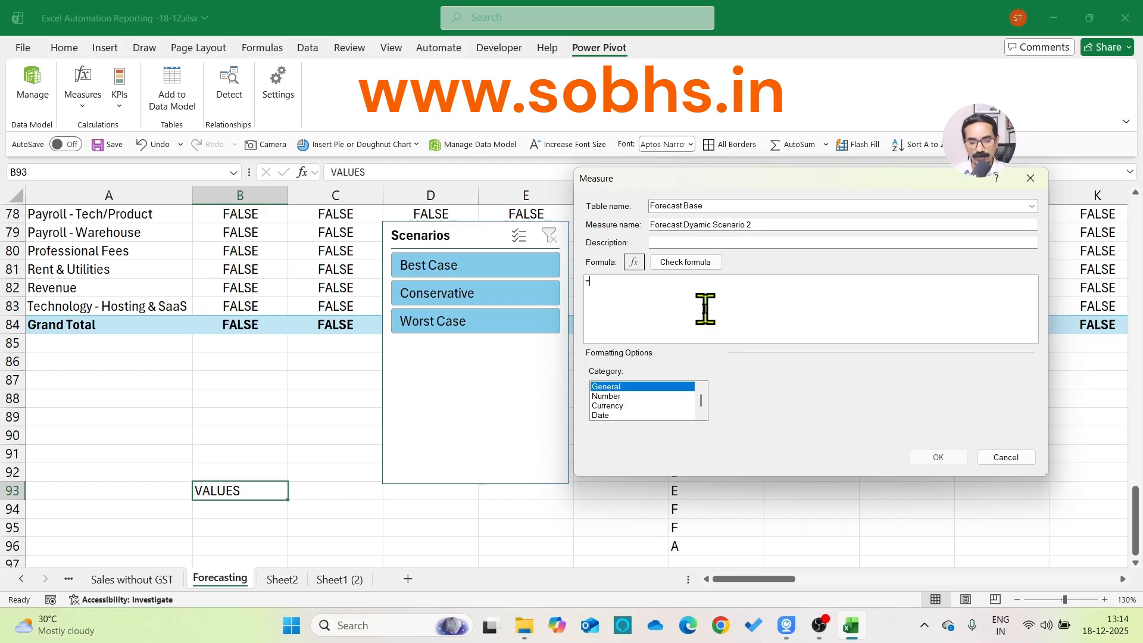
Draft the example lines =VAR qty = SUM(qty) and =VAR rate = rate in the measure's formula
{"action": "type", "text": "VAR "}
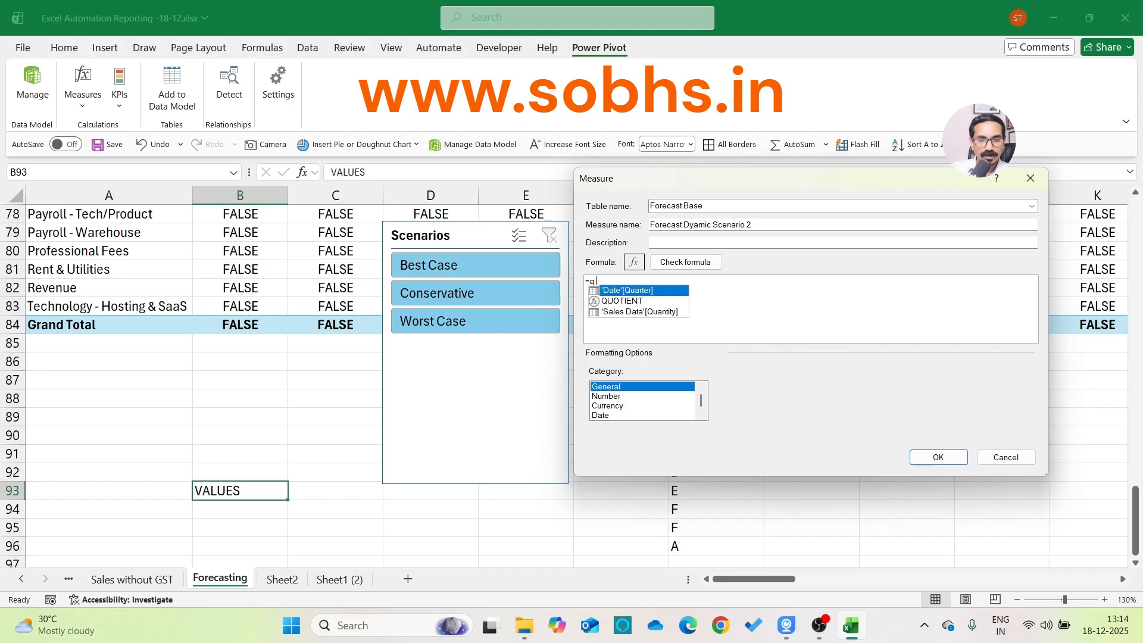
{"action": "type", "text": "qty = "}
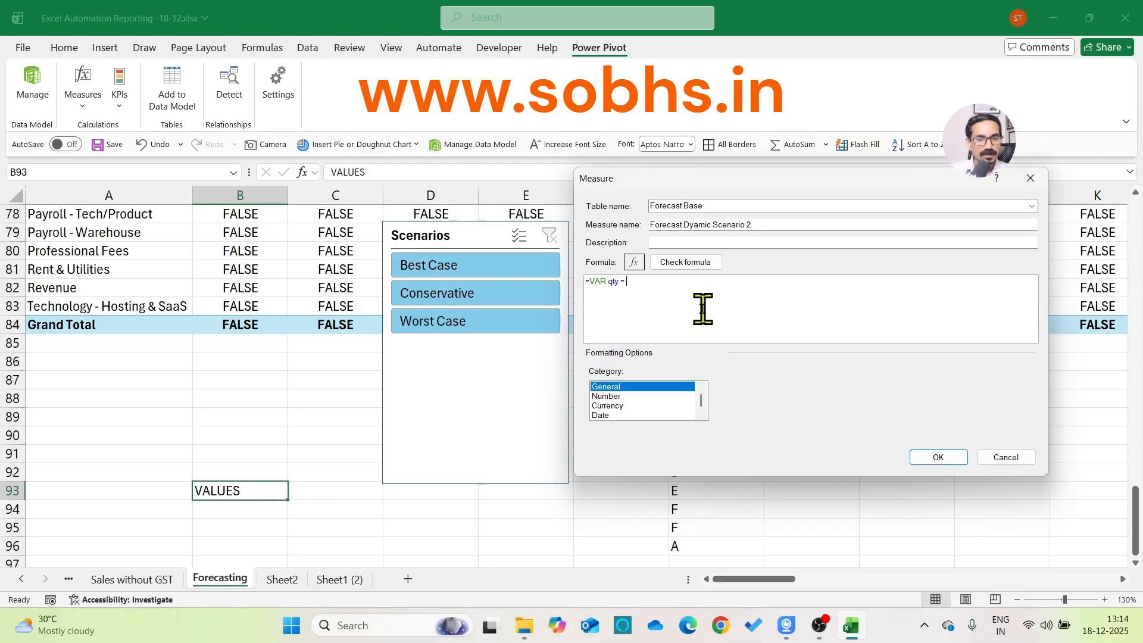
{"action": "type", "text": "SUM(qty"}
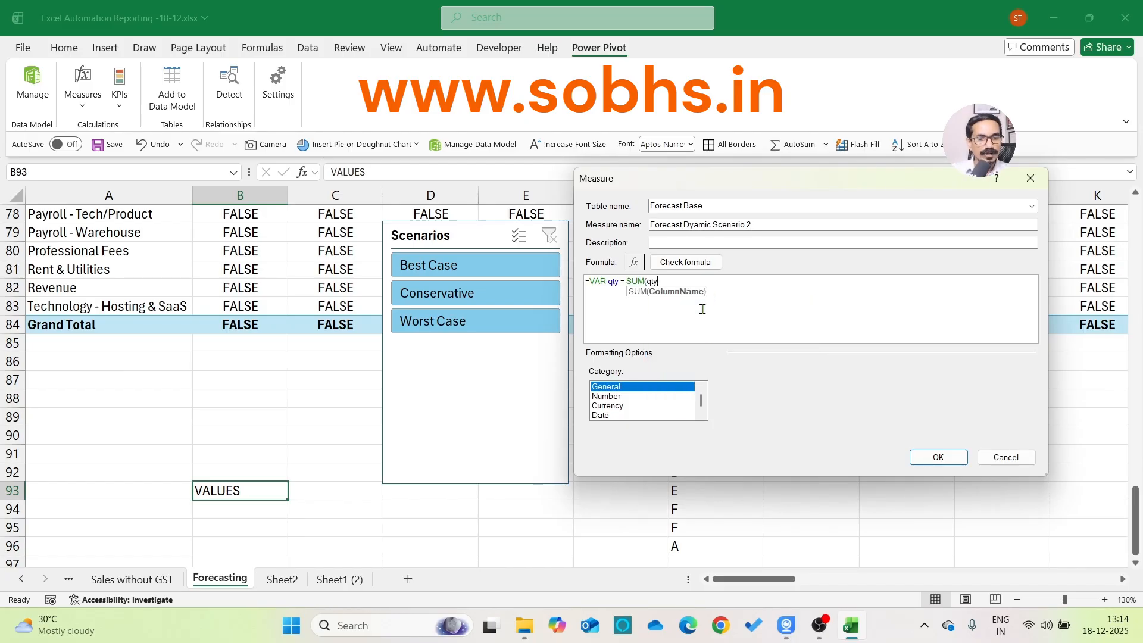
{"action": "type", "text": ")"}
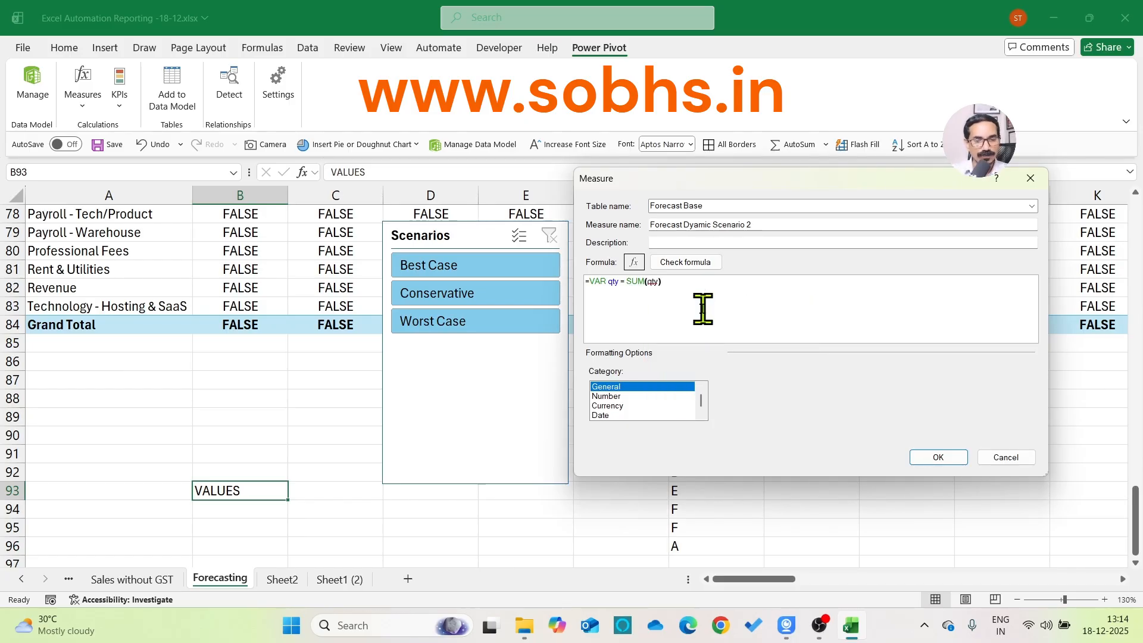
{"action": "key", "text": "Return"}
{"action": "type", "text": "=VAR"}
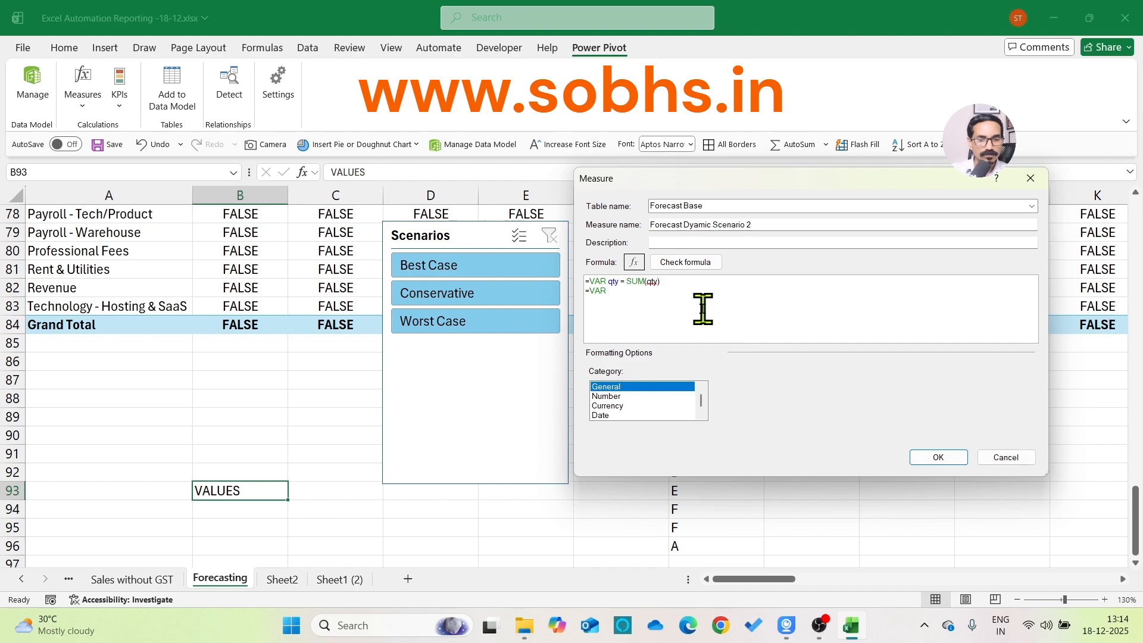
{"action": "type", "text": "rate = "}
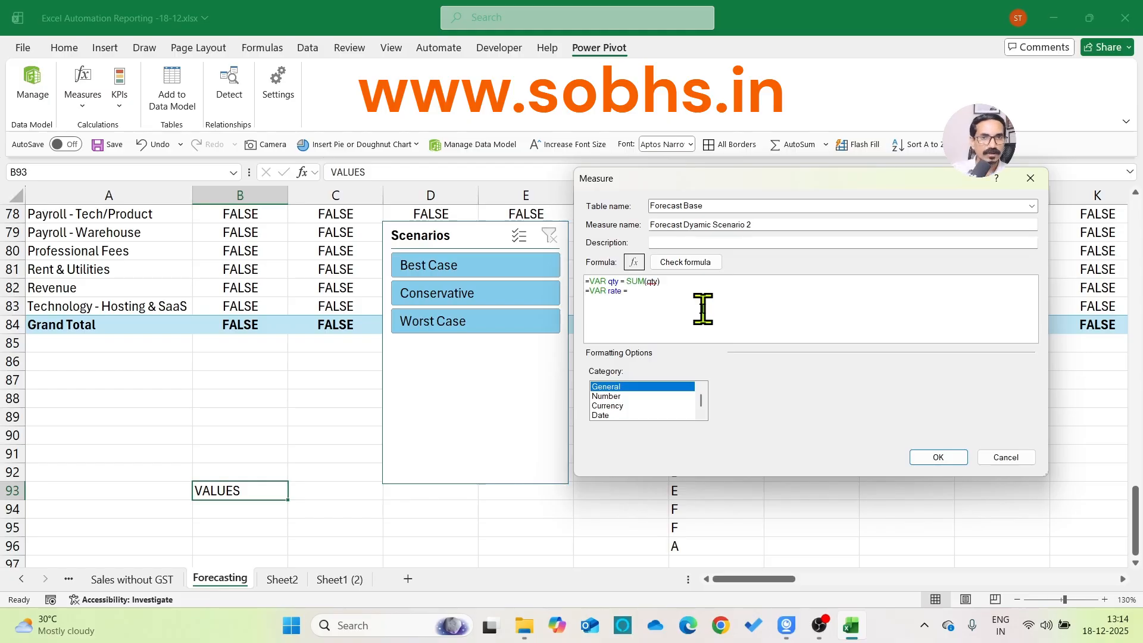
{"action": "type", "text": "rate"}
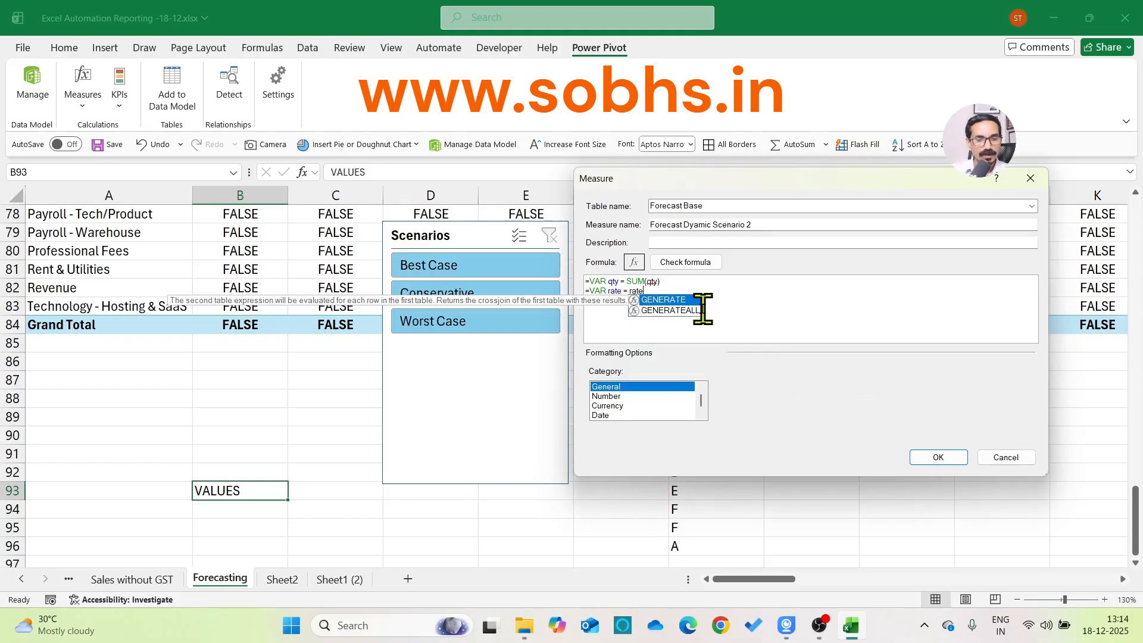
Add the line price = qty x rate below the example variables, and clear the draft back to the equals sign
{"action": "key", "text": "Return"}
{"action": "key", "text": "Return"}
{"action": "type", "text": "r"}
{"action": "key", "text": "BackSpace"}
{"action": "type", "text": "price = "}
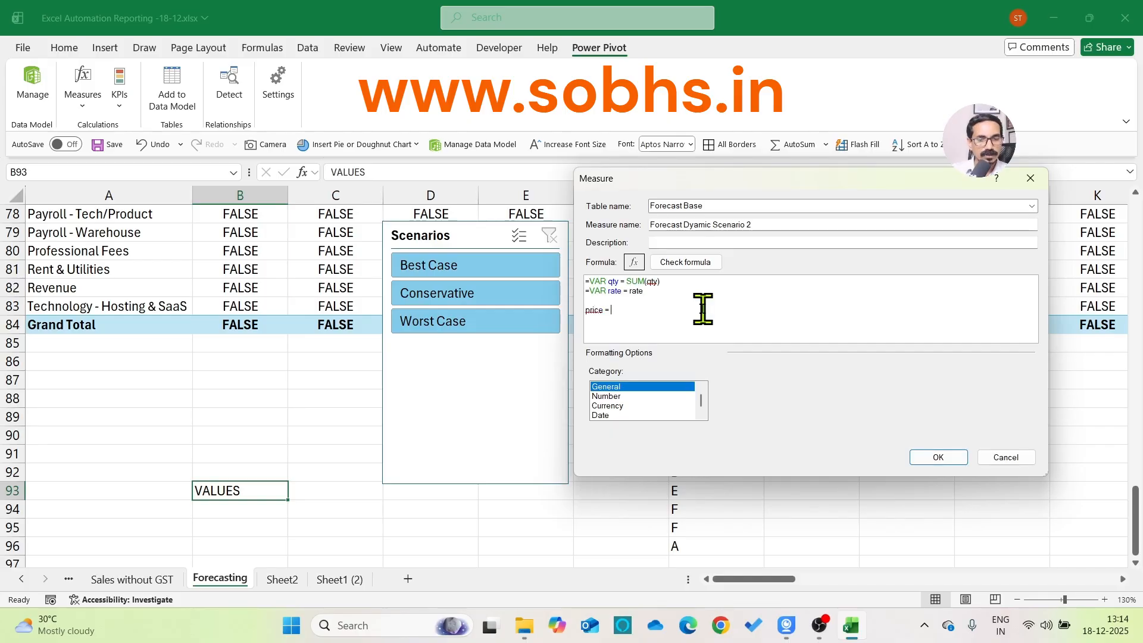
{"action": "type", "text": "qt"}
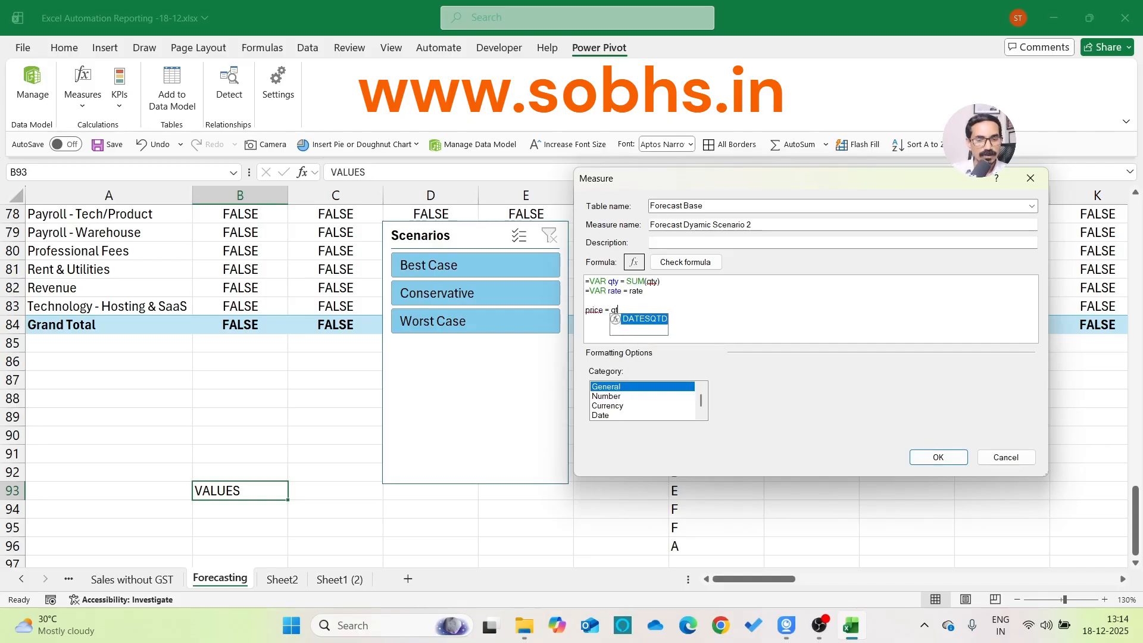
{"action": "type", "text": "y x rate"}
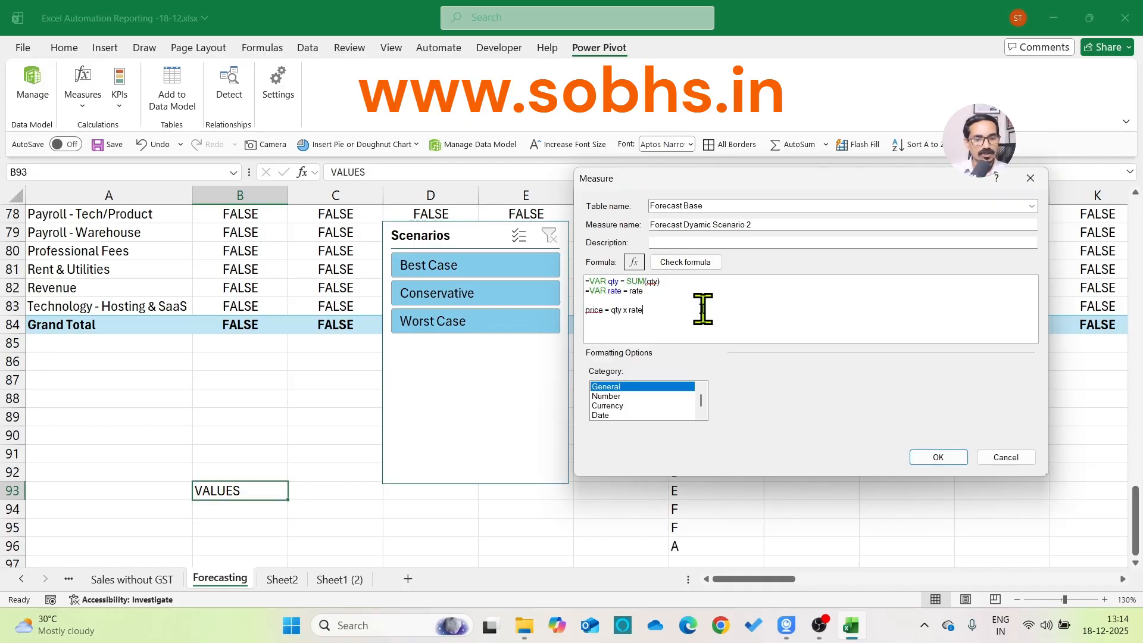
{"action": "left_click_drag", "start_coordinate": [671, 310], "coordinate": [588, 282]}
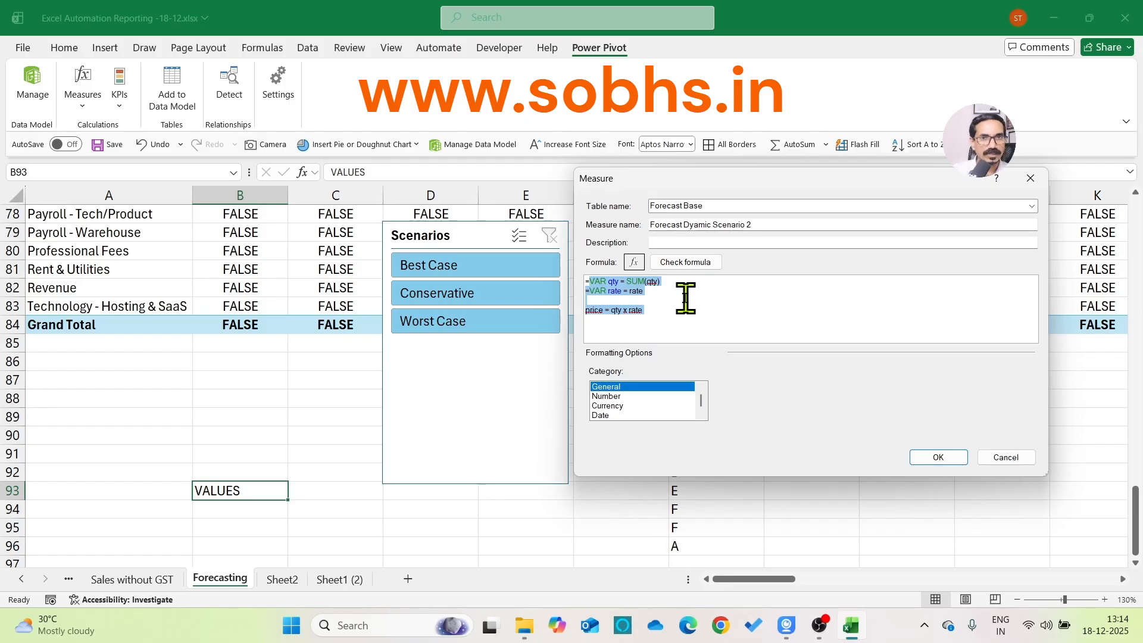
{"action": "key", "text": "BackSpace"}
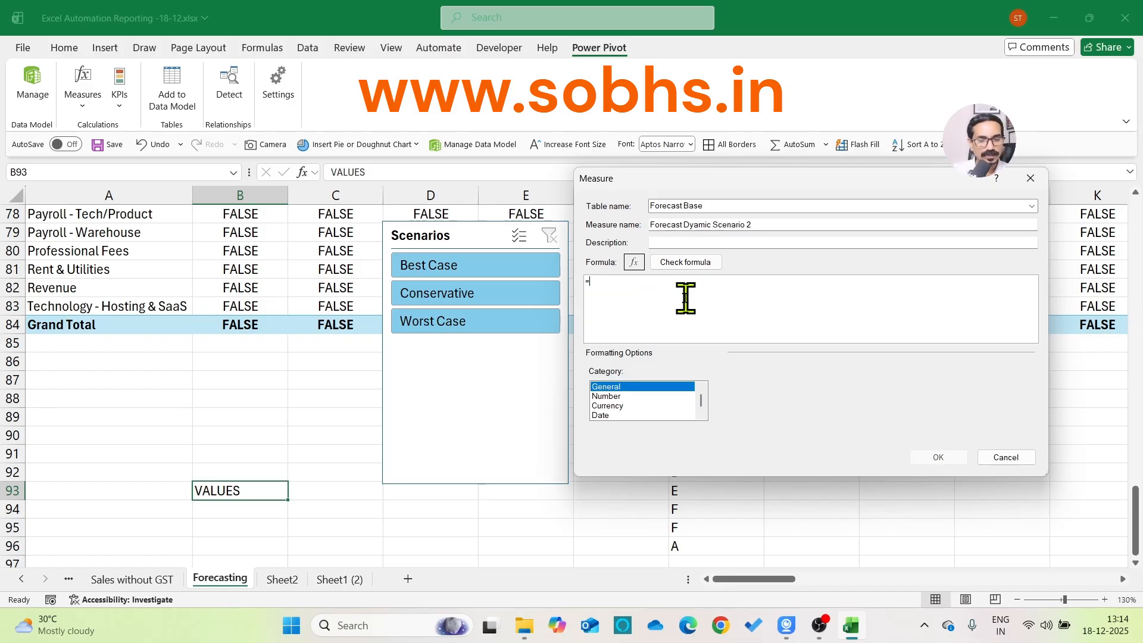
Declare the example variables a = 5 and b = 10 with VAR on separate lines of the formula
{"action": "type", "text": "VAR a = 5"}
{"action": "key", "text": "Return"}
{"action": "type", "text": "VAR b = 10"}
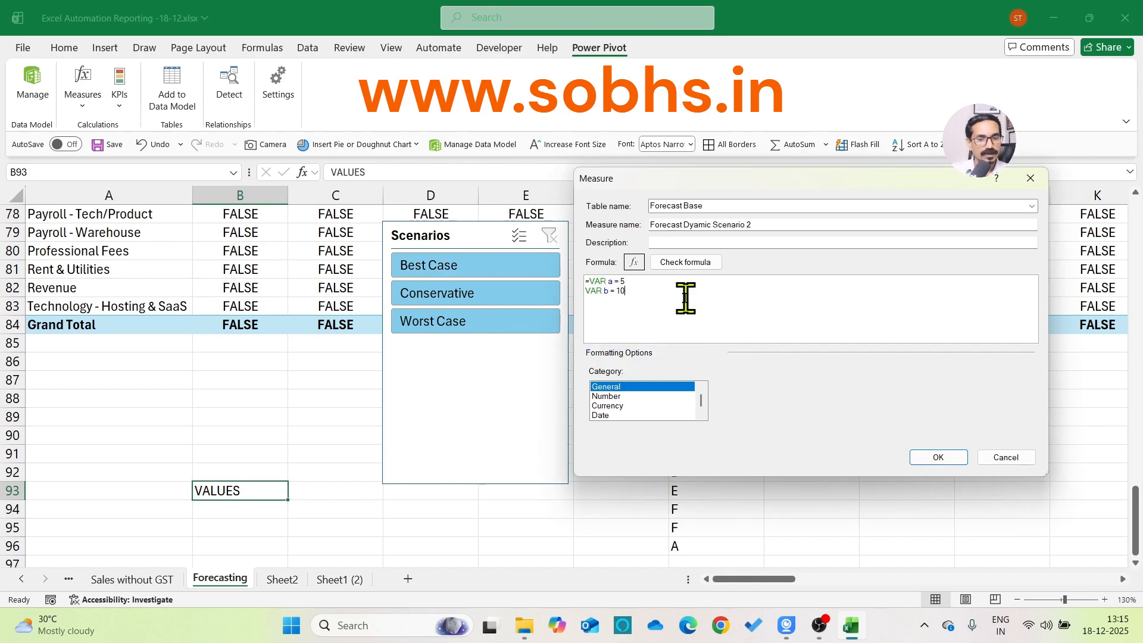
{"action": "key", "text": "Return"}
{"action": "key", "text": "Return"}
Add RETURN below the example variables, followed by the expression a+b
{"action": "type", "text": "RETURN"}
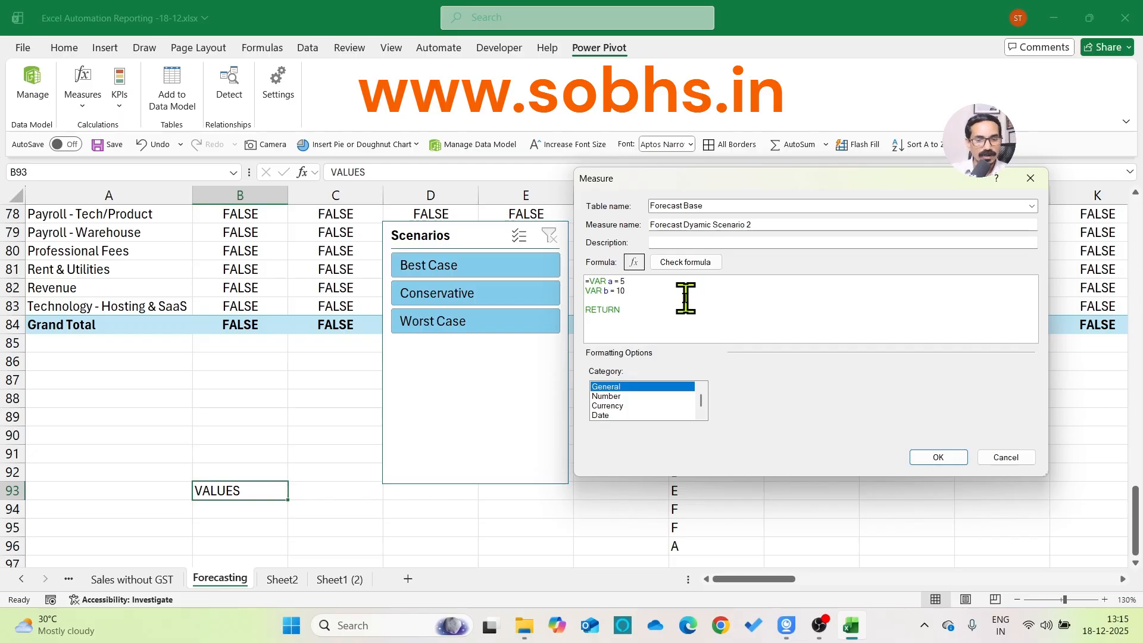
{"action": "type", "text": "a+b"}
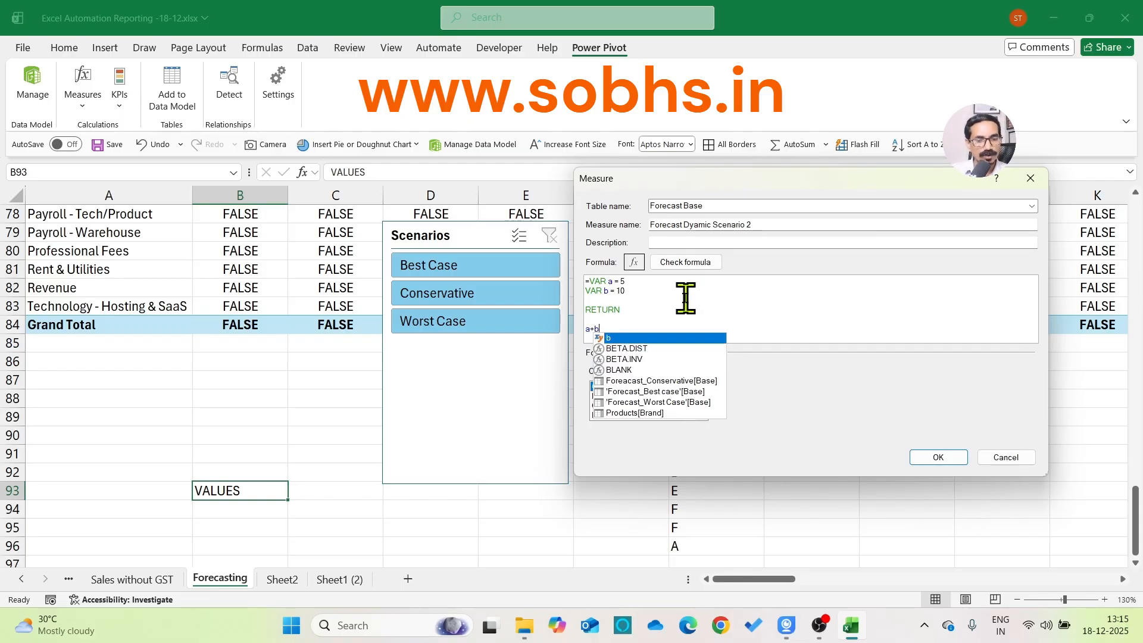
{"action": "key", "text": "BackSpace"}
{"action": "key", "text": "BackSpace"}
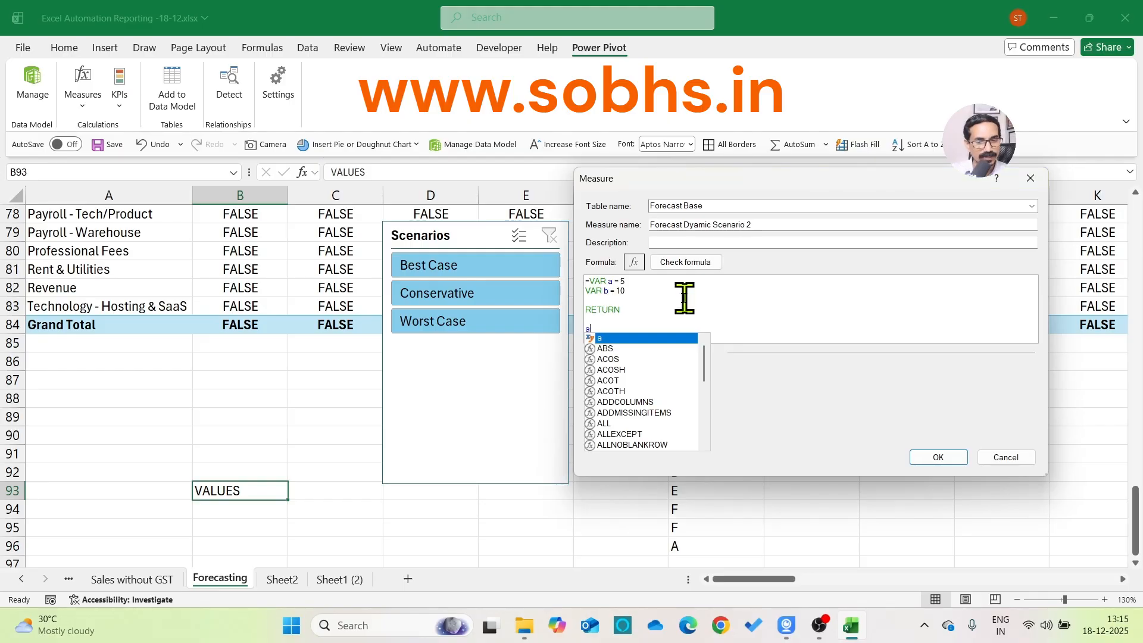
{"action": "key", "text": "Escape"}
{"action": "type", "text": "+"}
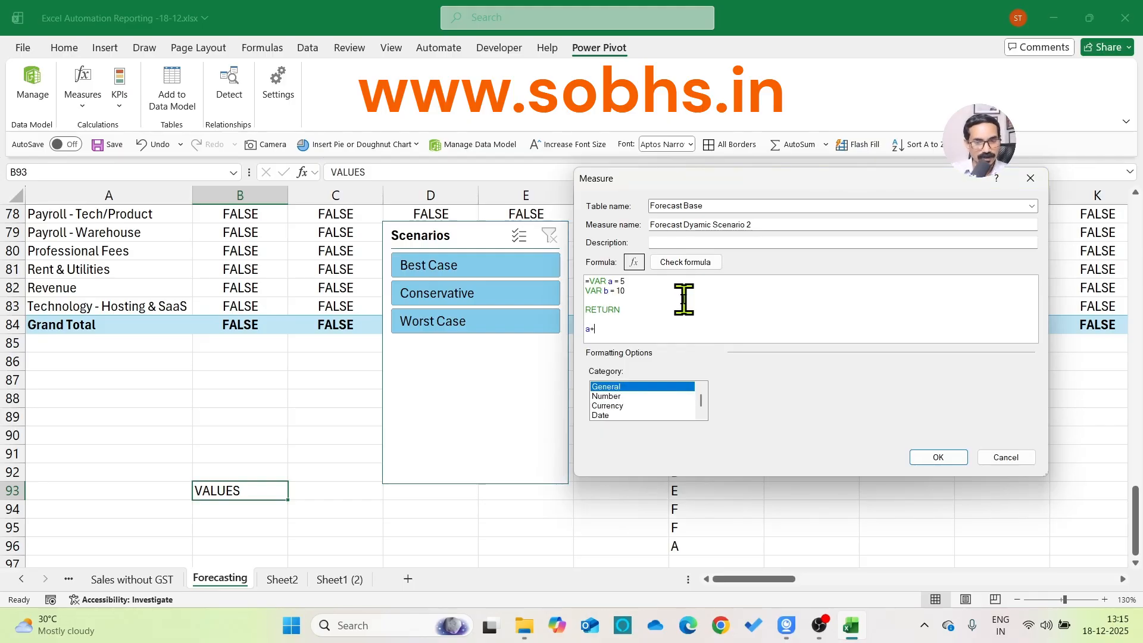
{"action": "type", "text": "b"}
{"action": "key", "text": "Escape"}
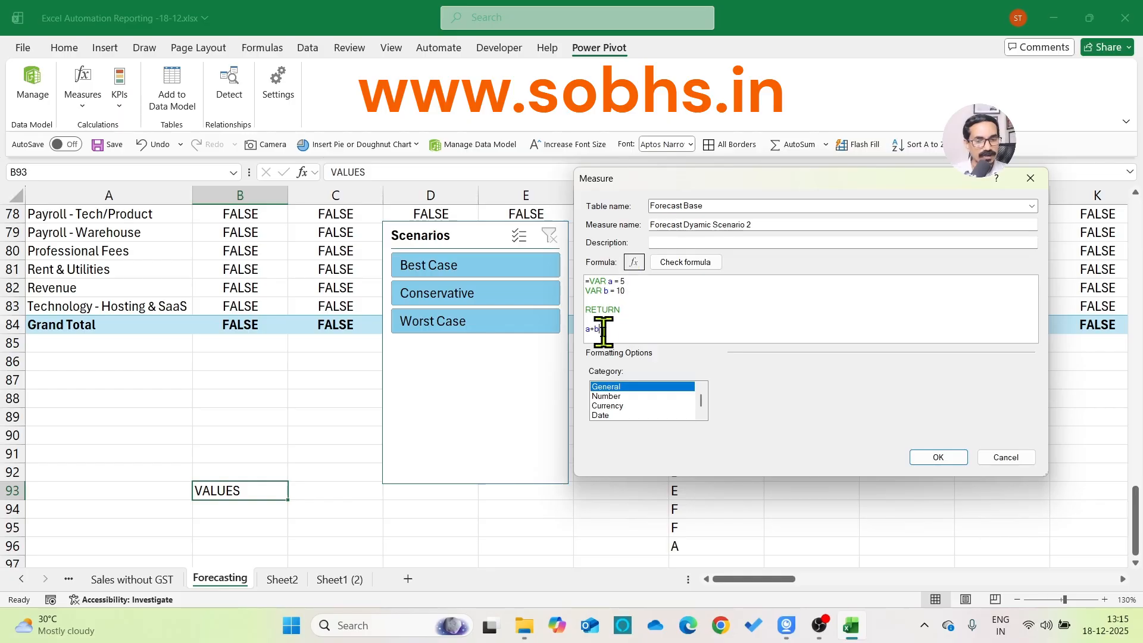
Highlight the two VAR lines and the returned expression a+b to examine the formula's structure
{"action": "left_click_drag", "start_coordinate": [582, 329], "coordinate": [628, 327]}
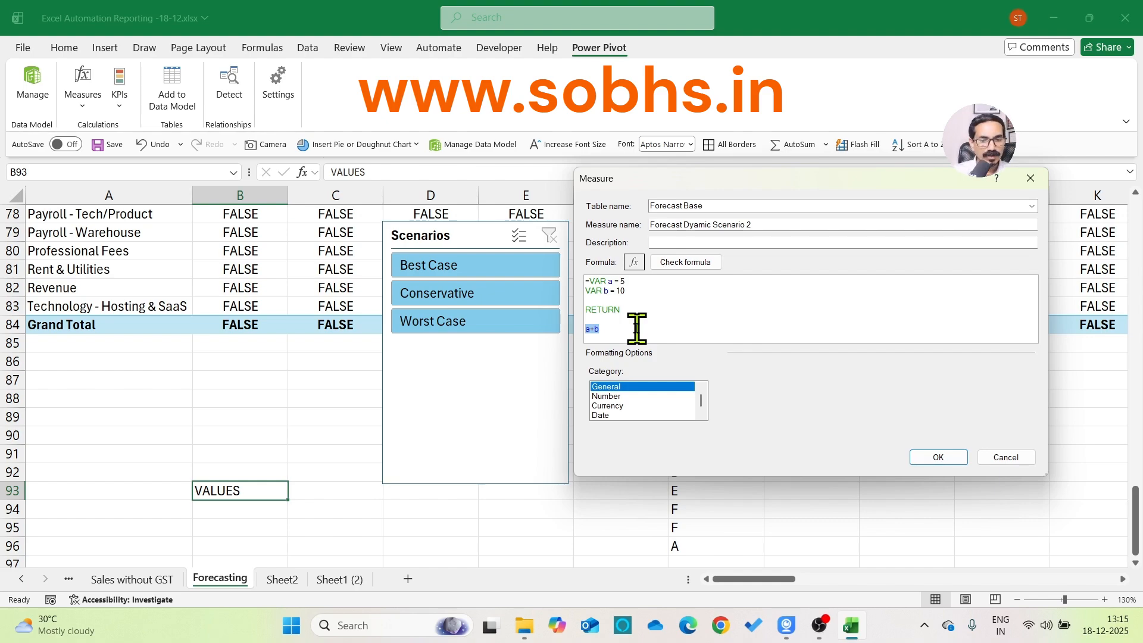
{"action": "left_click_drag", "start_coordinate": [645, 292], "coordinate": [566, 275]}
{"action": "left_click_drag", "start_coordinate": [646, 292], "coordinate": [576, 270]}
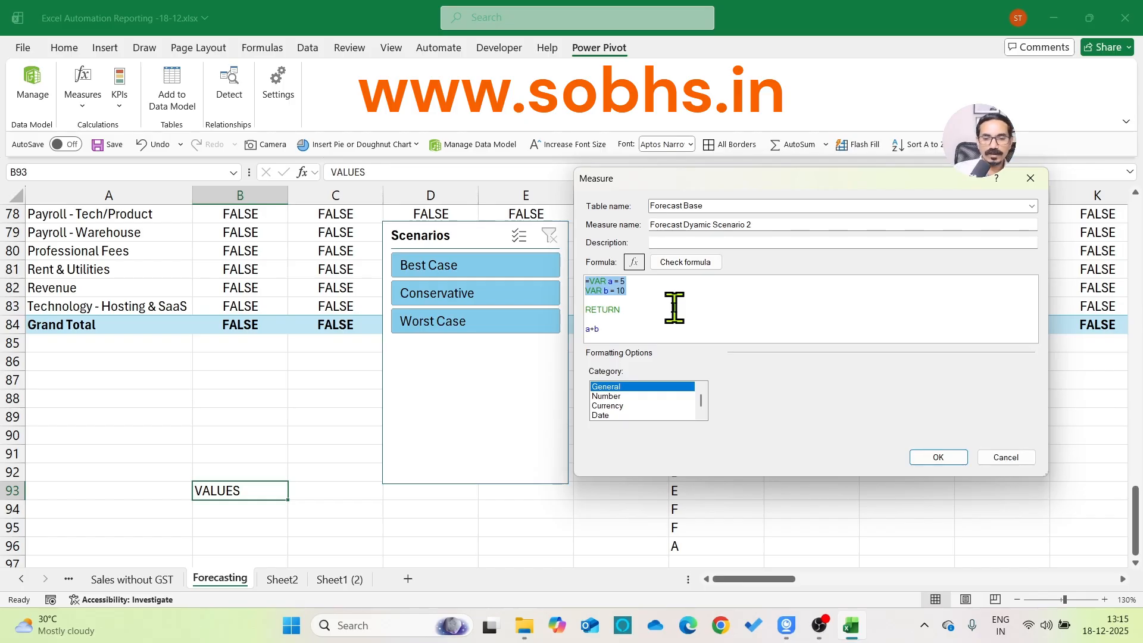
{"action": "left_click", "coordinate": [646, 282]}
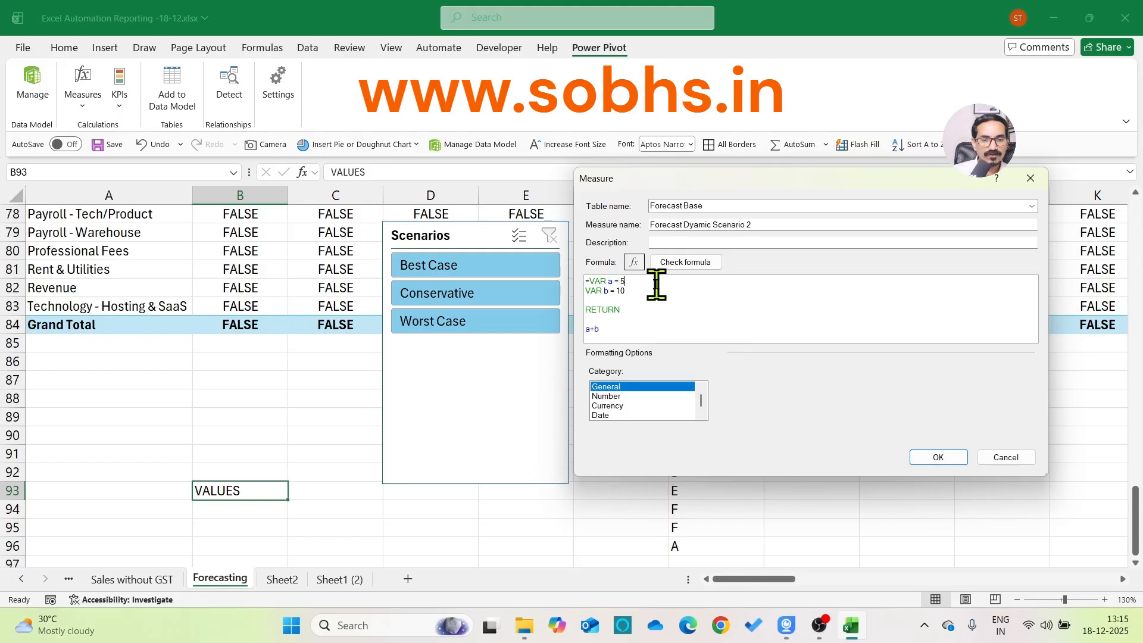
{"action": "left_click_drag", "start_coordinate": [626, 292], "coordinate": [553, 263]}
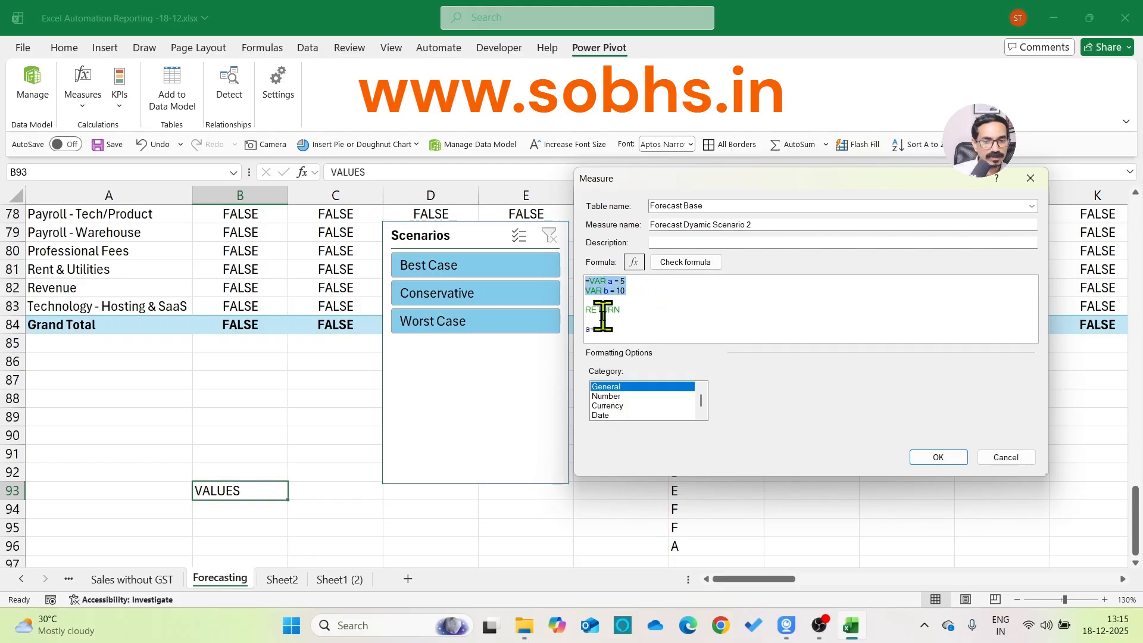
{"action": "left_click", "coordinate": [619, 328]}
{"action": "left_click_drag", "start_coordinate": [564, 328], "coordinate": [688, 331]}
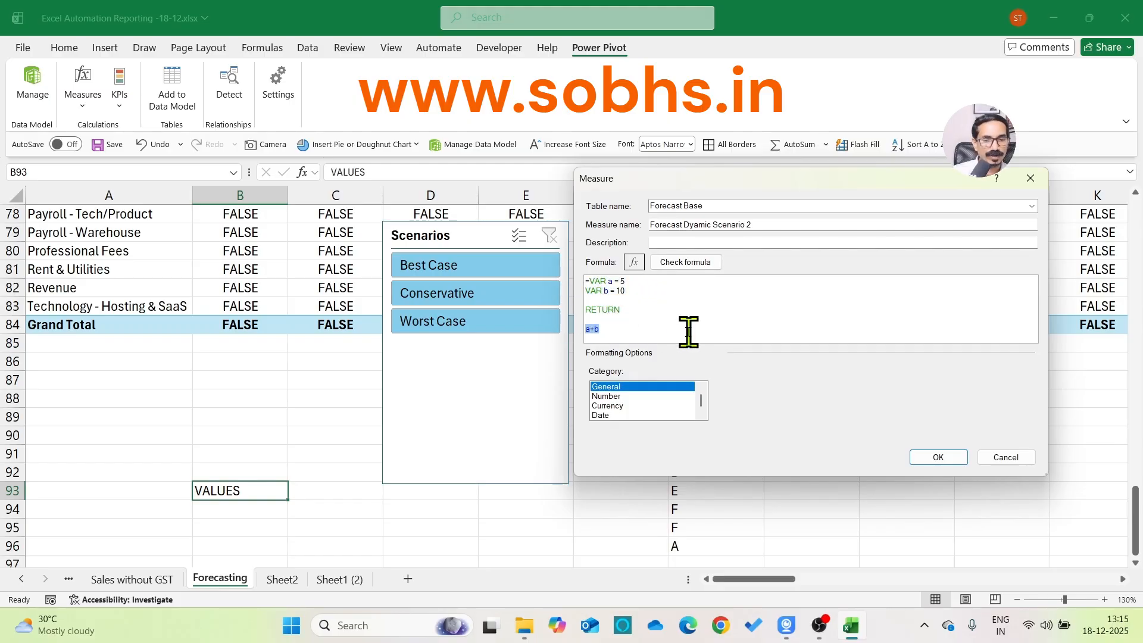
Replace a = 5 in the first VAR line with COGS =, trying a "cost of" description and removing it
{"action": "left_click", "coordinate": [641, 279]}
{"action": "key", "text": "BackSpace"}
{"action": "key", "text": "BackSpace"}
{"action": "key", "text": "BackSpace"}
{"action": "key", "text": "BackSpace"}
{"action": "key", "text": "BackSpace"}
{"action": "type", "text": "COGS = cost of"}
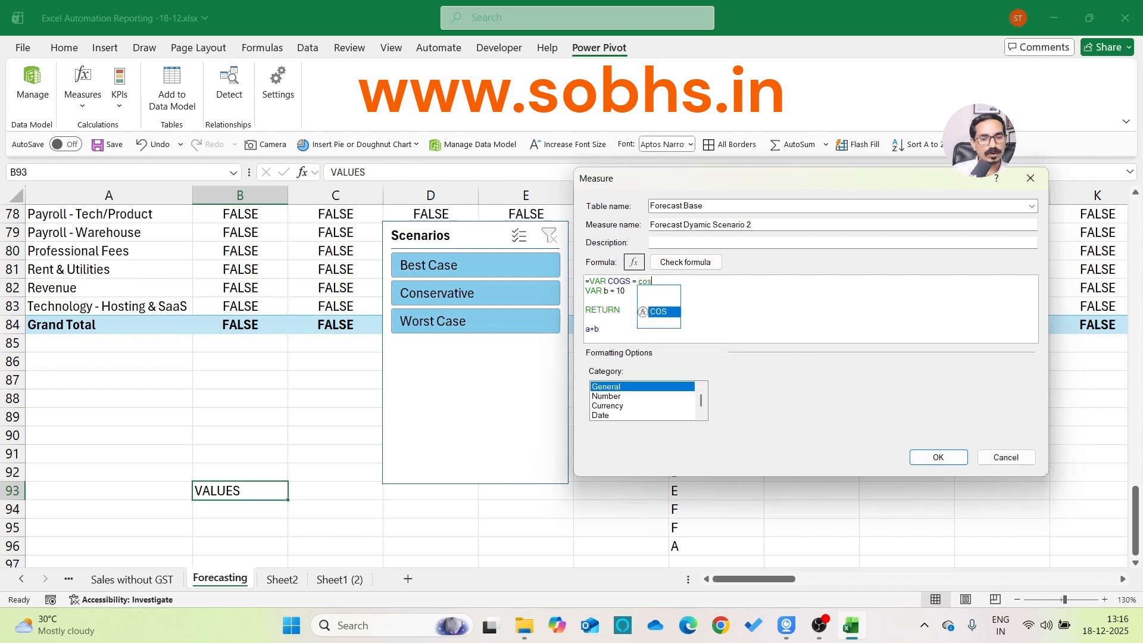
{"action": "key", "text": "BackSpace"}
{"action": "key", "text": "BackSpace"}
{"action": "key", "text": "BackSpace"}
{"action": "key", "text": "BackSpace"}
{"action": "key", "text": "BackSpace"}
{"action": "key", "text": "BackSpace"}
{"action": "key", "text": "BackSpace"}
{"action": "key", "text": "BackSpace"}
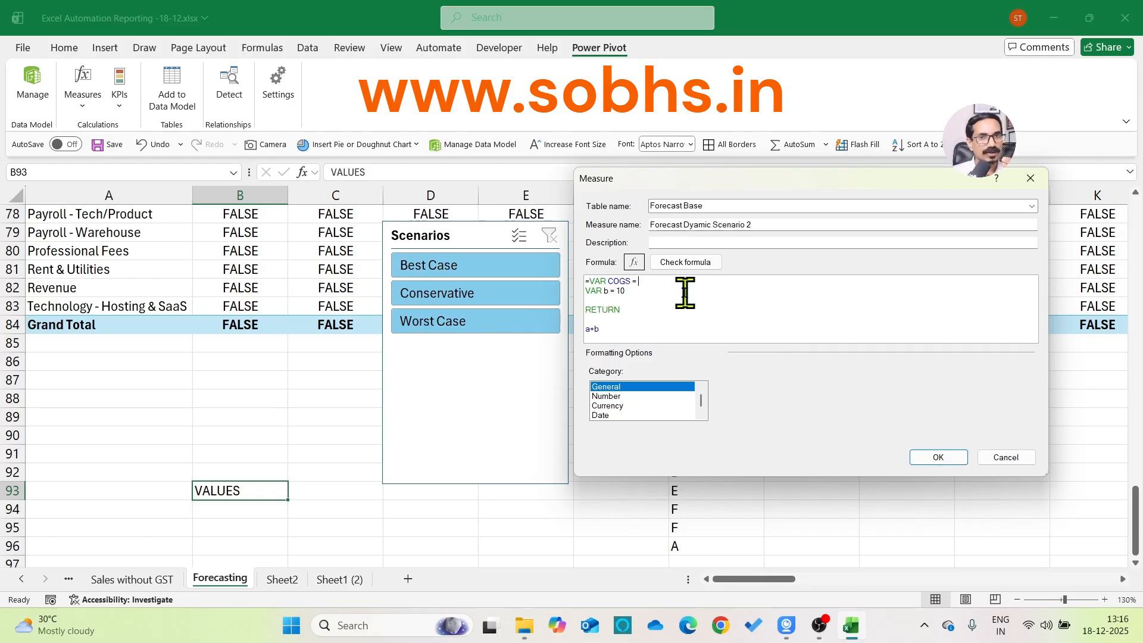
Highlight the returned expression a+b and clear the whole example formula
{"action": "left_click_drag", "start_coordinate": [576, 328], "coordinate": [639, 328]}
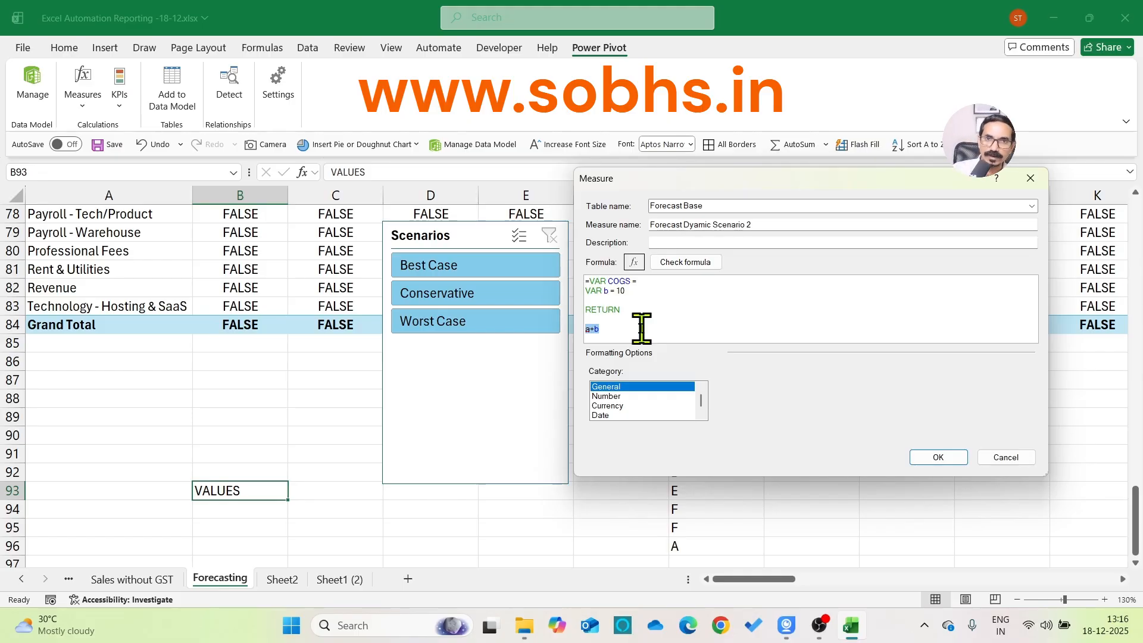
{"action": "key", "text": "ctrl+a"}
{"action": "key", "text": "BackSpace"}
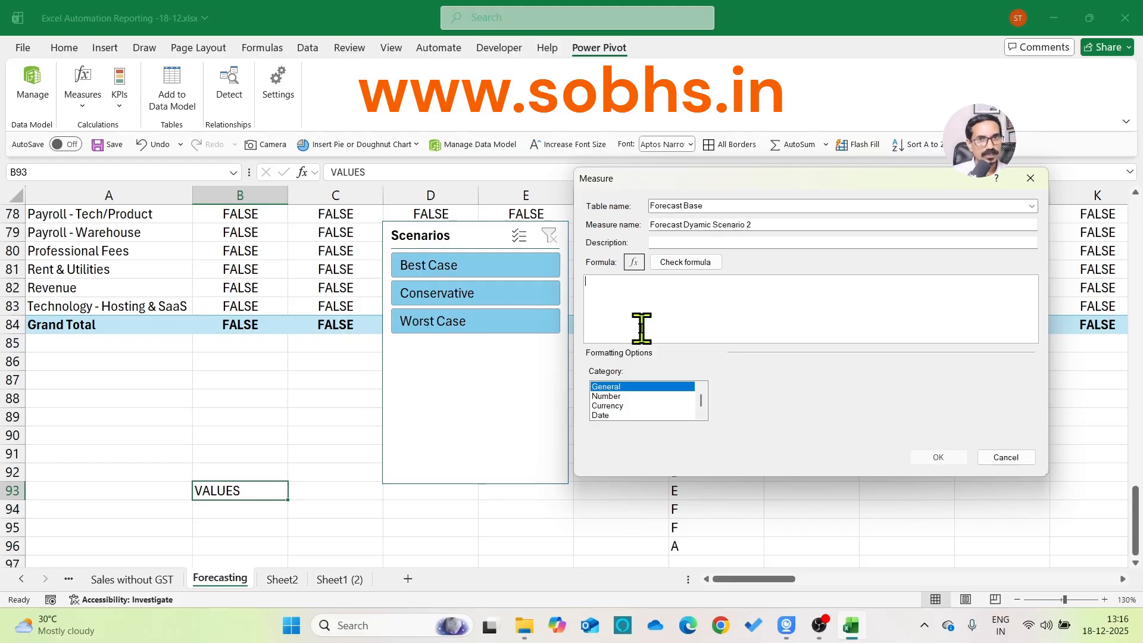
Begin the formula with =VAR currenttable = HASONEVALUE(Scenarios[Scenarios])
{"action": "type", "text": "=VAR"}
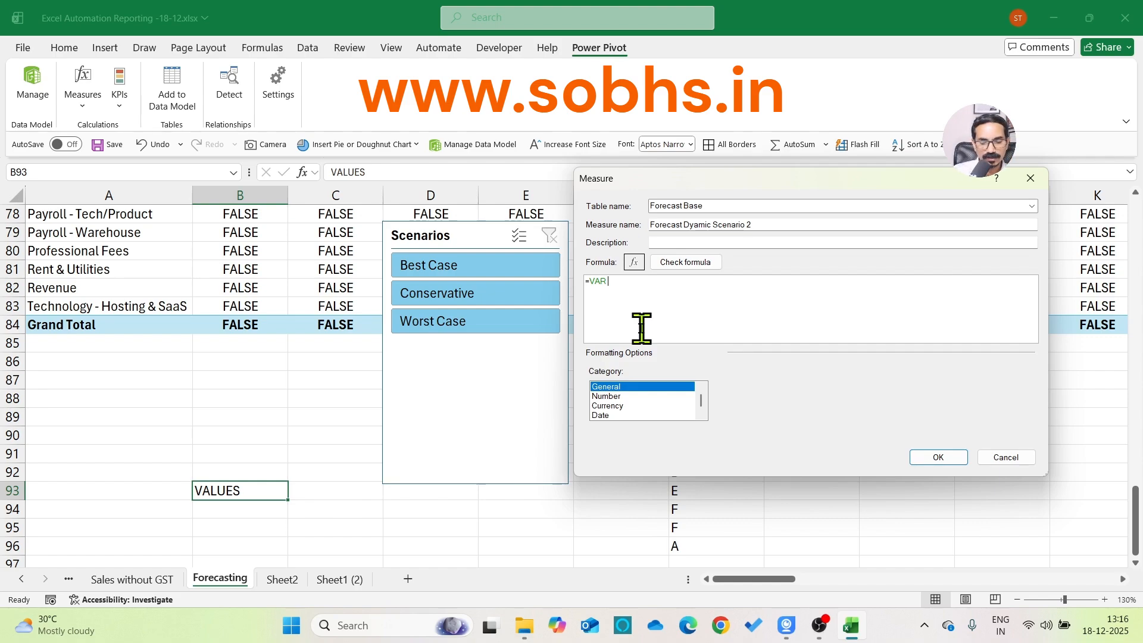
{"action": "type", "text": "currenttable"}
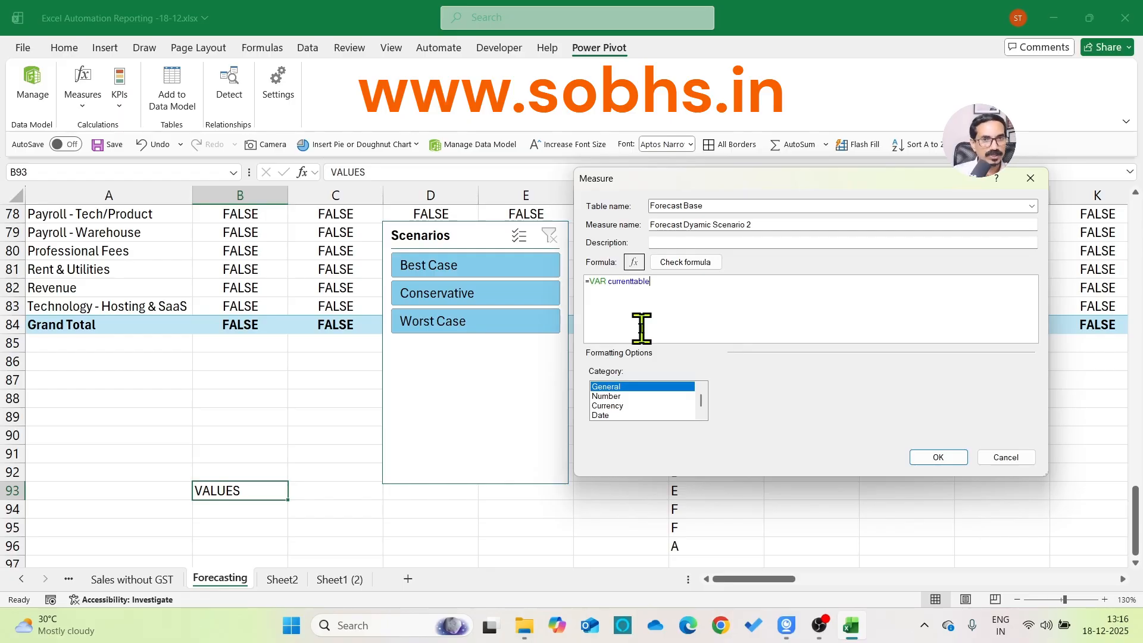
{"action": "type", "text": "="}
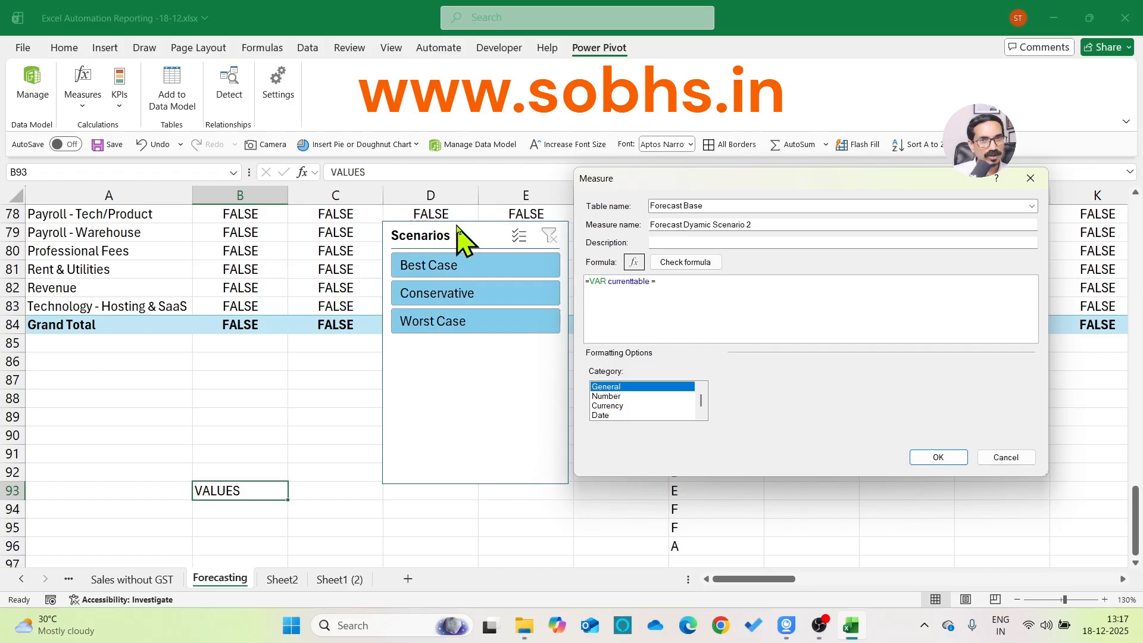
{"action": "type", "text": "HASONE"}
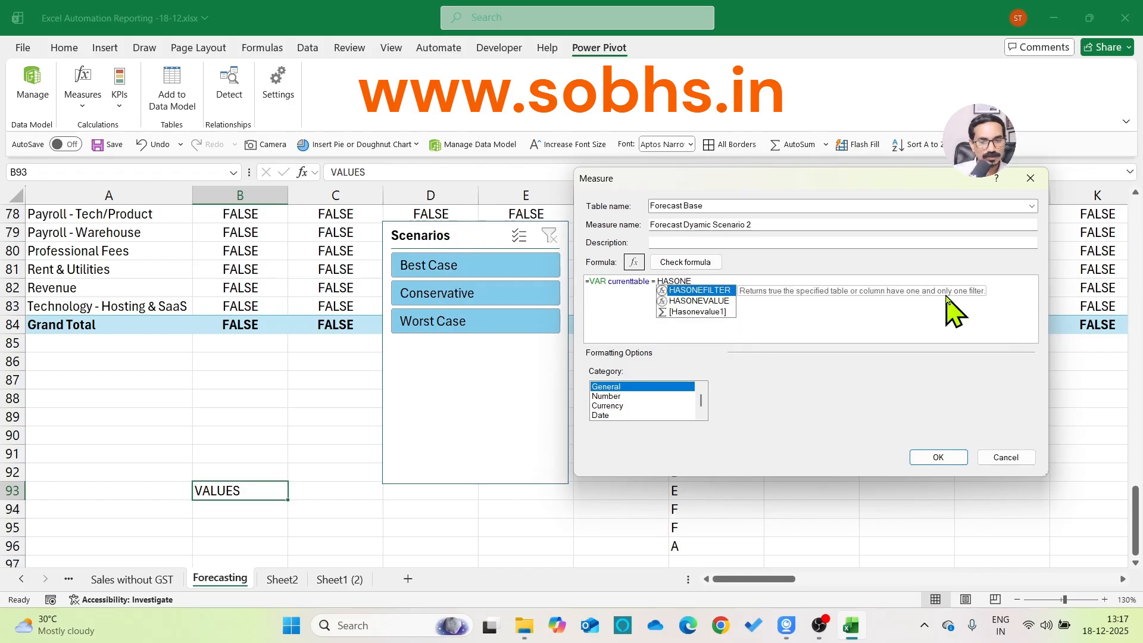
{"action": "key", "text": "Down"}
{"action": "key", "text": "Tab"}
{"action": "type", "text": "sc"}
{"action": "key", "text": "Tab"}
{"action": "type", "text": ")"}
Add a second formula line, VAR currenitem = VALUES(Scenarios[Scenarios]), below the currenttable variable
{"action": "key", "text": "shift+Return"}
{"action": "type", "text": "VA"}
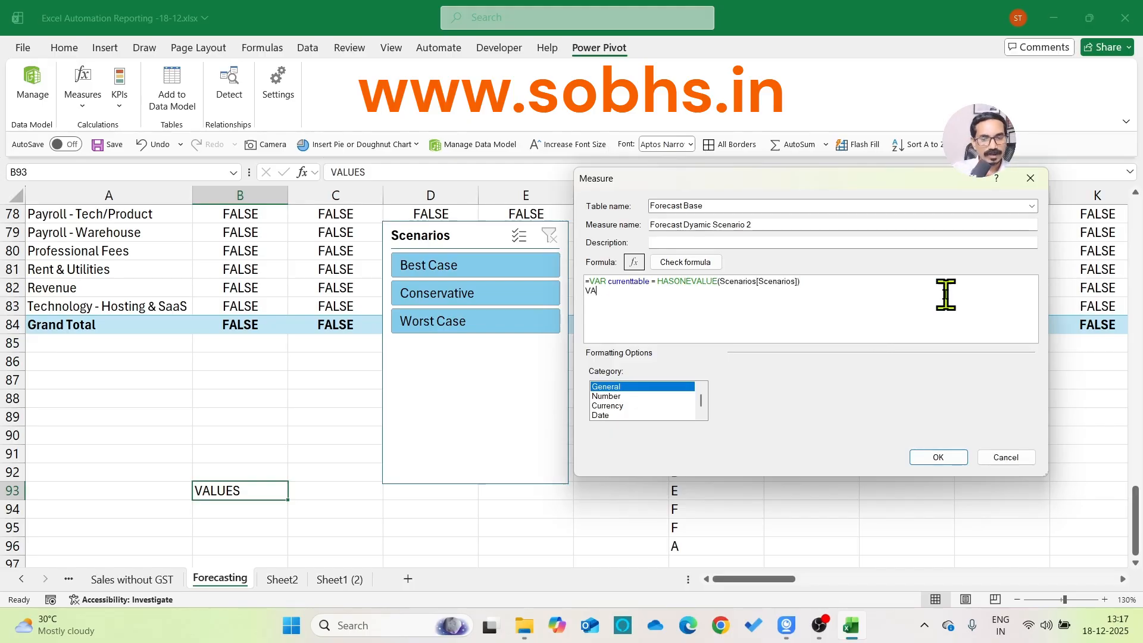
{"action": "type", "text": "R currenitem ="}
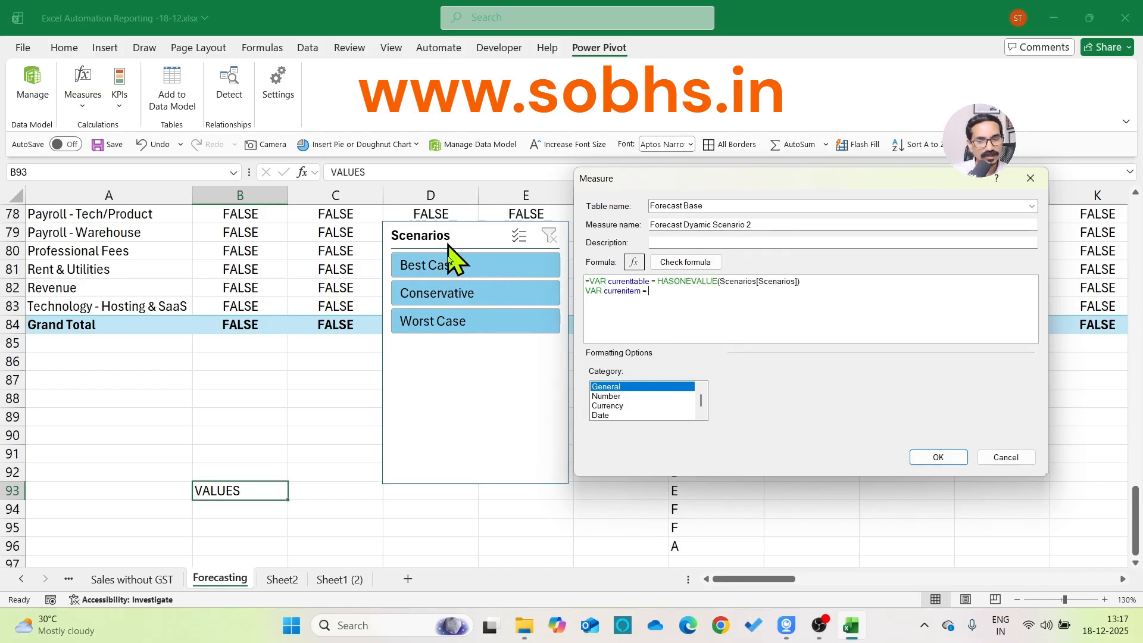
{"action": "type", "text": "V"}
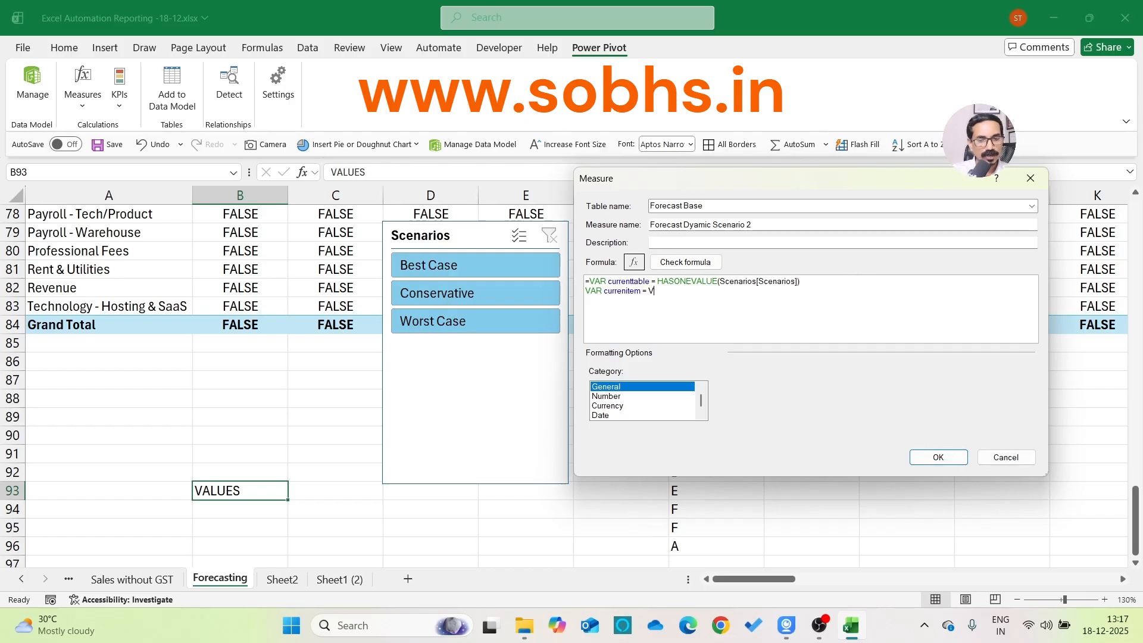
{"action": "type", "text": "ALUES("}
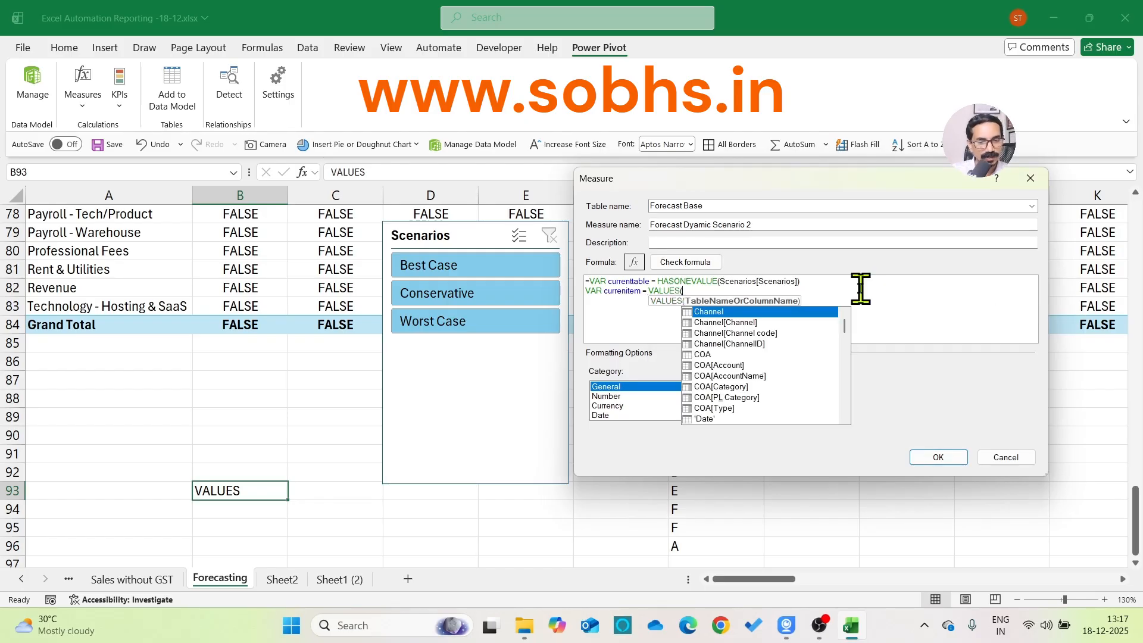
{"action": "type", "text": "sc"}
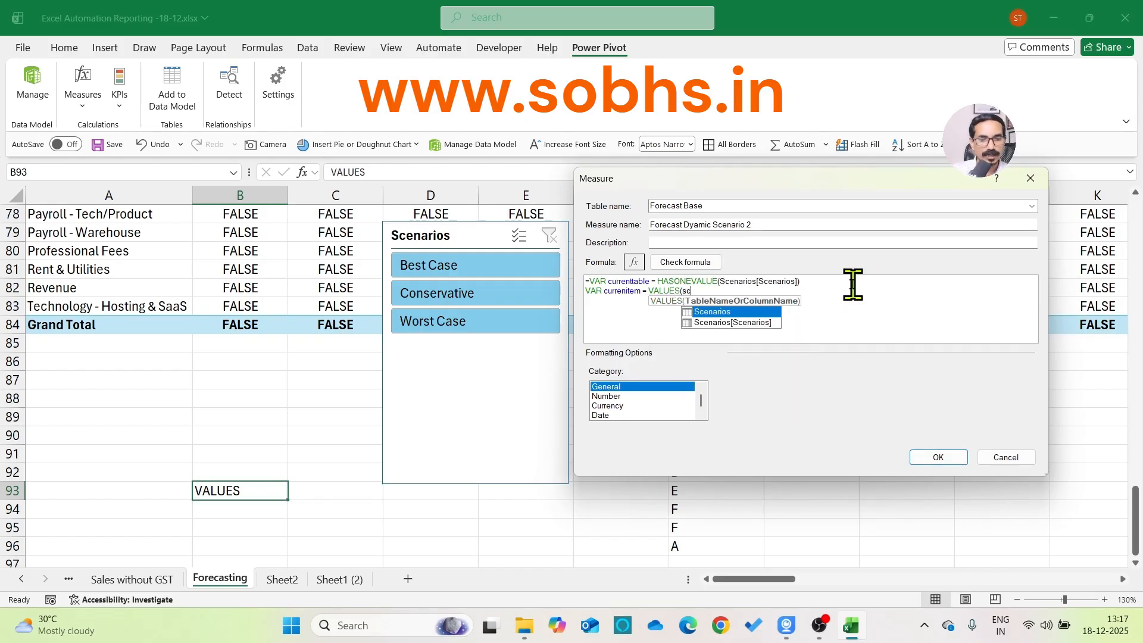
{"action": "key", "text": "Down"}
{"action": "key", "text": "Tab"}
{"action": "type", "text": ")"}
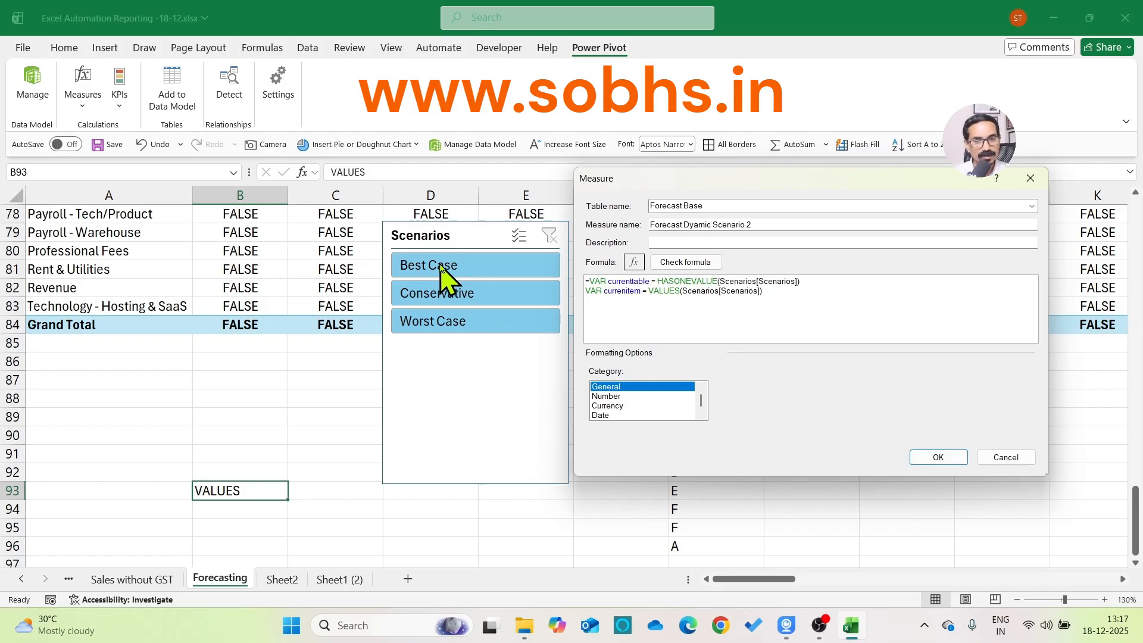
Highlight the HASONEVALUE expression and the VALUES expression in turn to examine what each variable holds against the Scenarios slicer
{"action": "key", "text": "shift+Right"}
{"action": "key", "text": "shift+Right"}
{"action": "key", "text": "shift+Right"}
{"action": "key", "text": "shift+Right"}
{"action": "key", "text": "shift+Right"}
{"action": "key", "text": "shift+Right"}
{"action": "key", "text": "shift+Right"}
{"action": "key", "text": "shift+Right"}
{"action": "key", "text": "shift+Right"}
{"action": "key", "text": "shift+Right"}
{"action": "key", "text": "shift+Right"}
{"action": "key", "text": "shift+Right"}
{"action": "key", "text": "shift+Right"}
{"action": "key", "text": "shift+Right"}
{"action": "key", "text": "shift+Right"}
{"action": "key", "text": "shift+Right"}
{"action": "key", "text": "shift+Right"}
{"action": "key", "text": "shift+Right"}
{"action": "key", "text": "shift+Right"}
{"action": "key", "text": "shift+Right"}
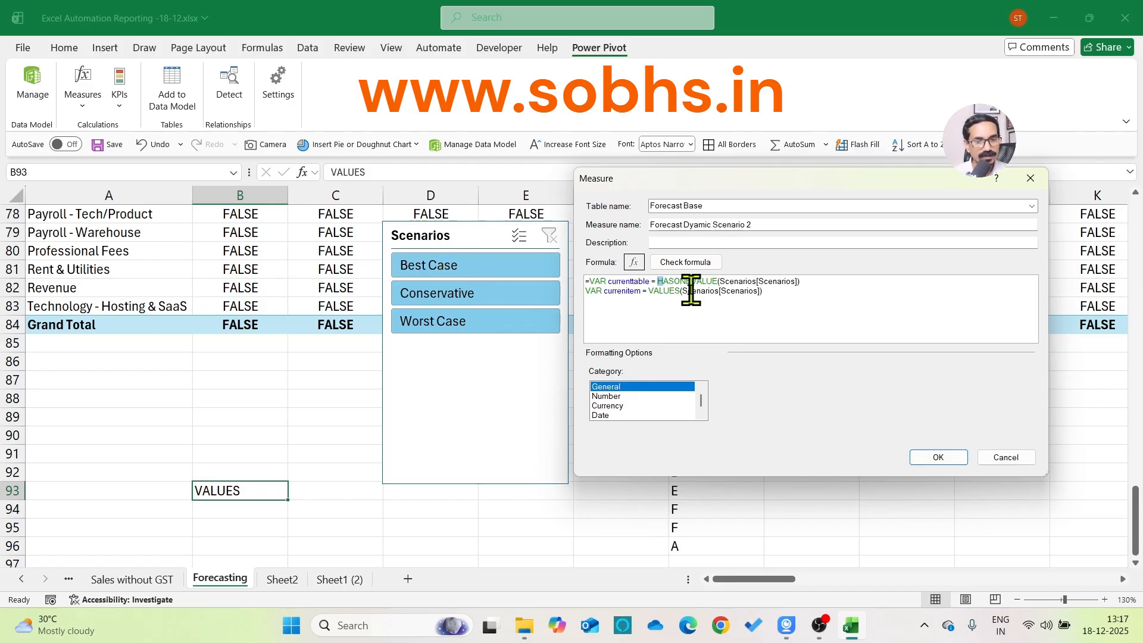
{"action": "key", "text": "shift+Right"}
{"action": "key", "text": "shift+Right"}
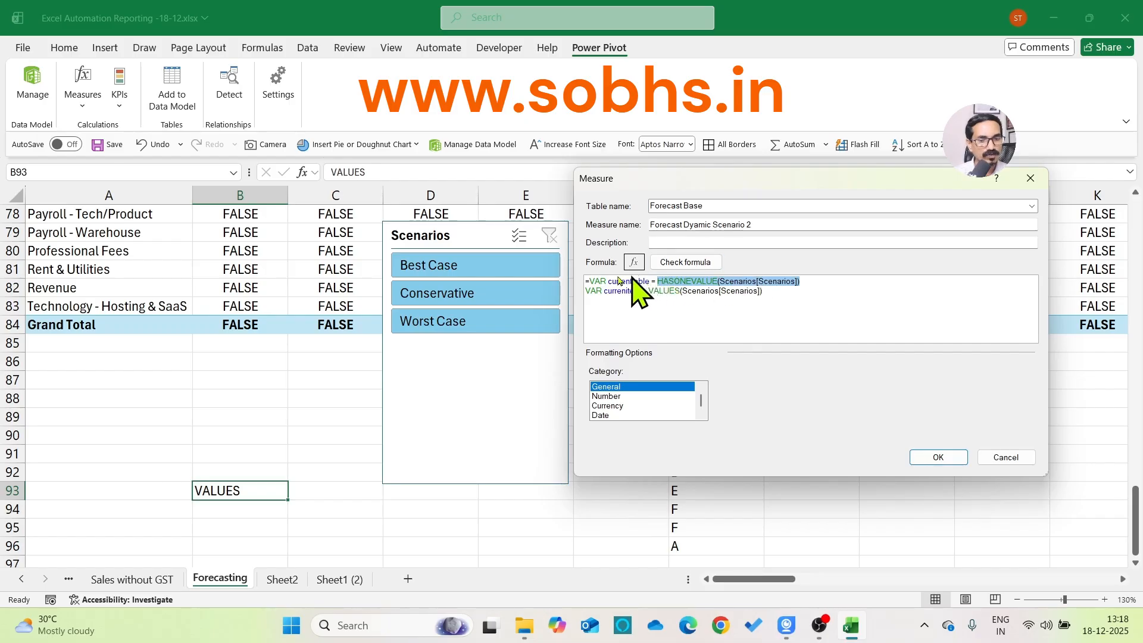
{"action": "left_click", "coordinate": [670, 318]}
{"action": "left_click_drag", "start_coordinate": [647, 293], "coordinate": [782, 293]}
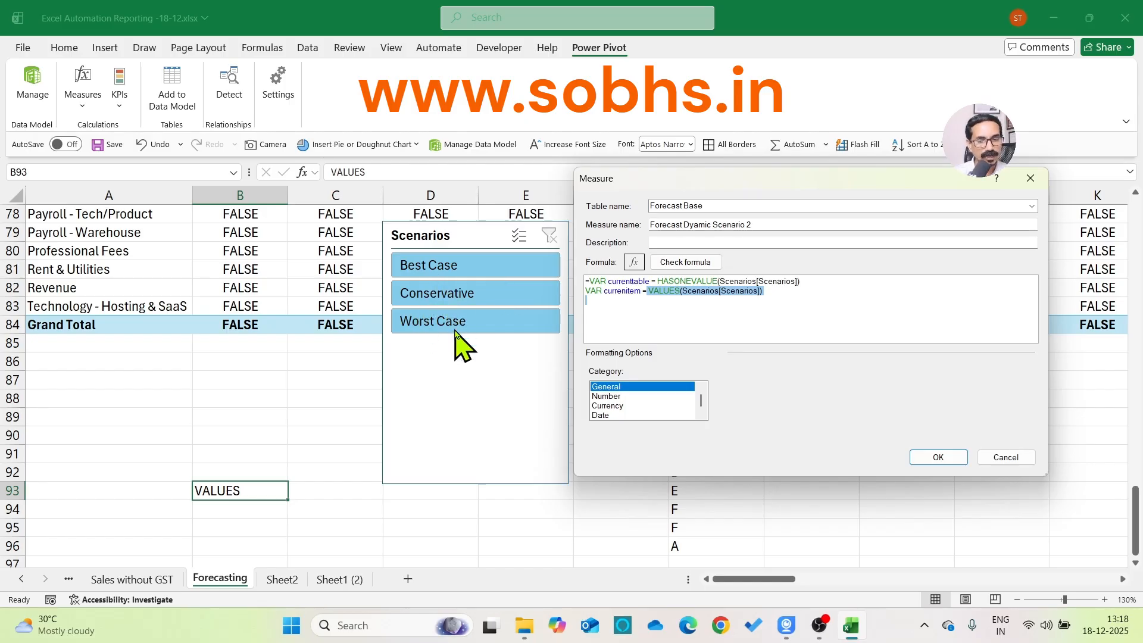
{"action": "left_click", "coordinate": [614, 289]}
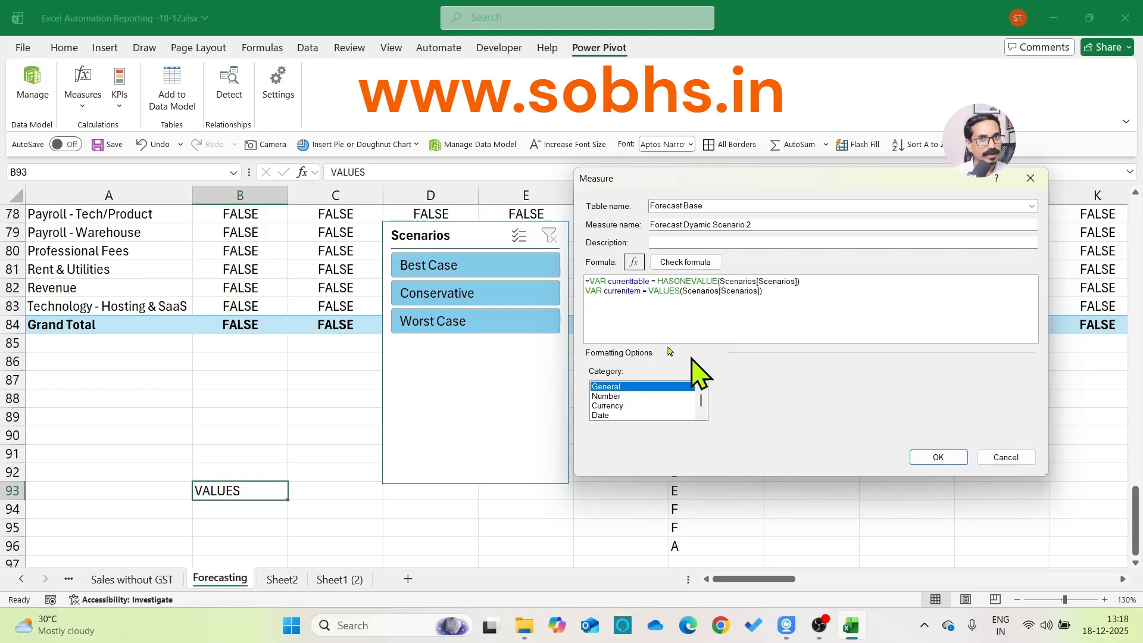
Add RETURN beneath the two variables with blank lines after it, and highlight both VAR lines for review
{"action": "left_click", "coordinate": [655, 329]}
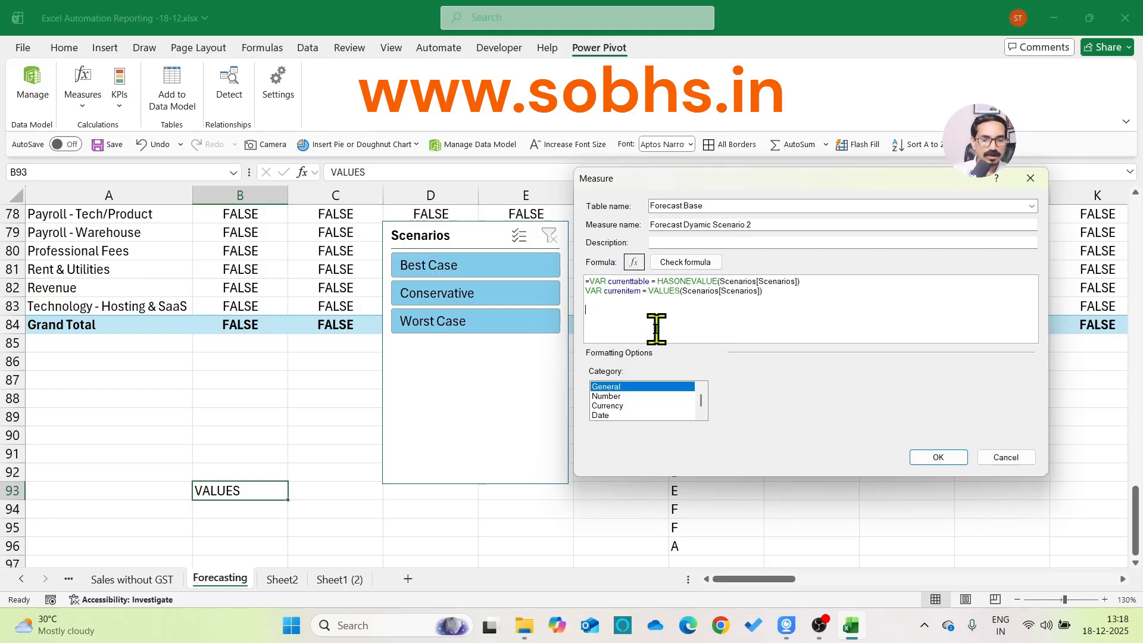
{"action": "type", "text": "RETURN"}
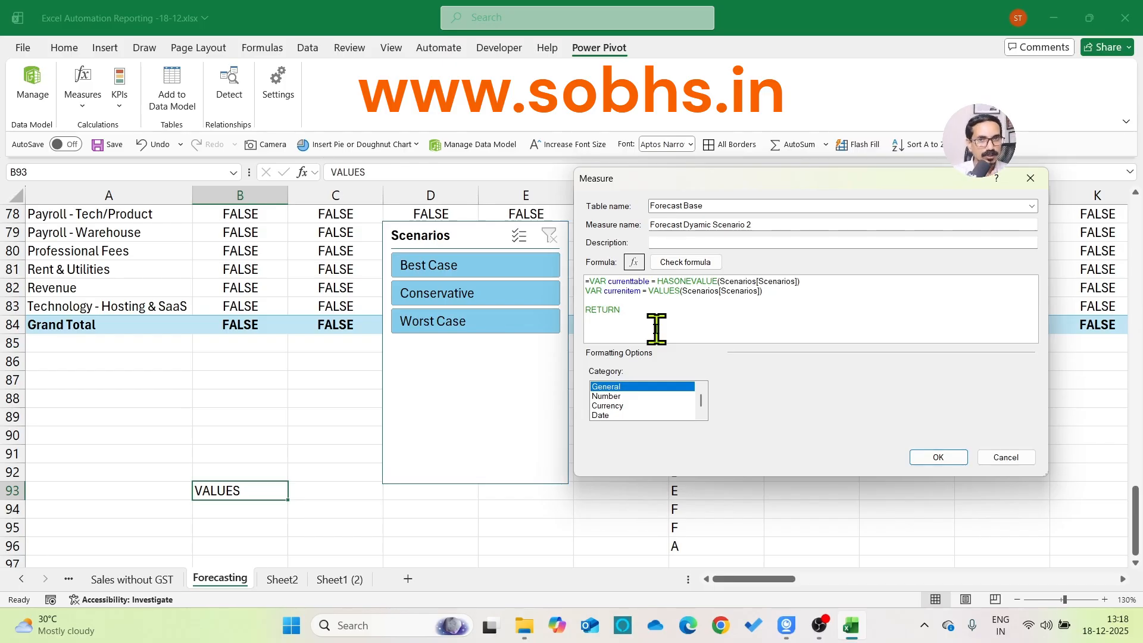
{"action": "key", "text": "Return"}
{"action": "key", "text": "Return"}
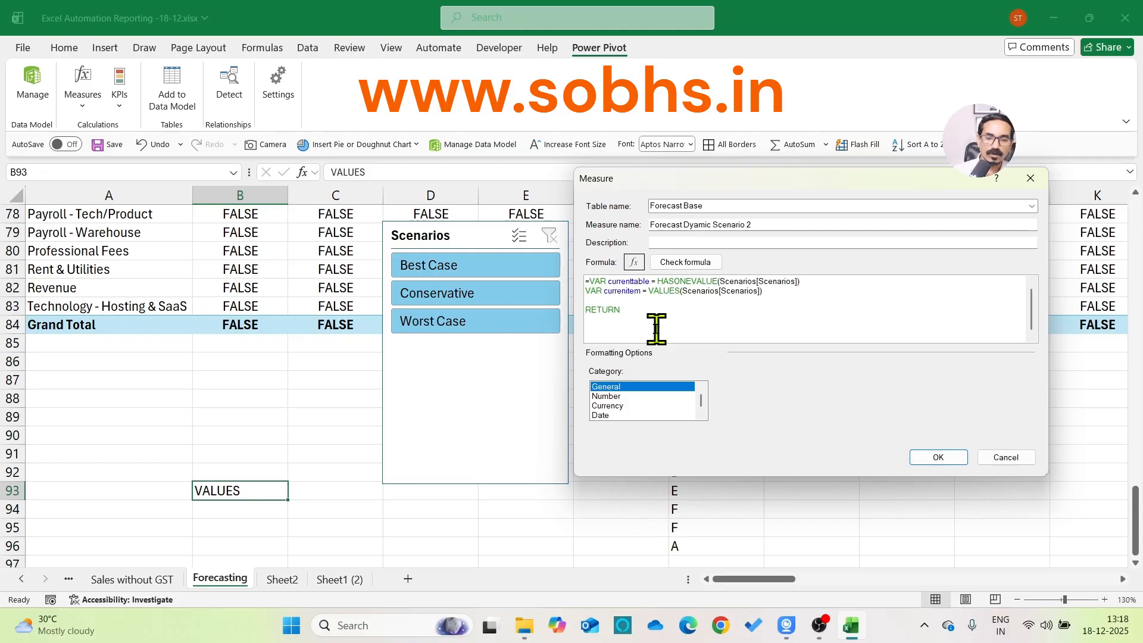
{"action": "key", "text": "shift+Down"}
{"action": "key", "text": "shift+Down"}
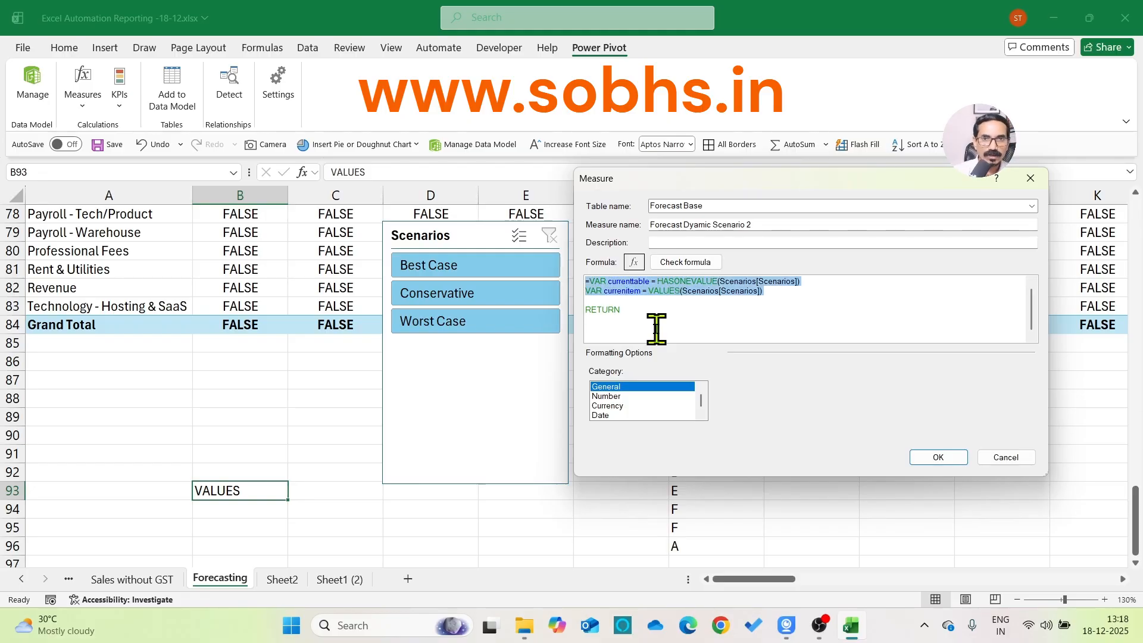
{"action": "key", "text": "Right"}
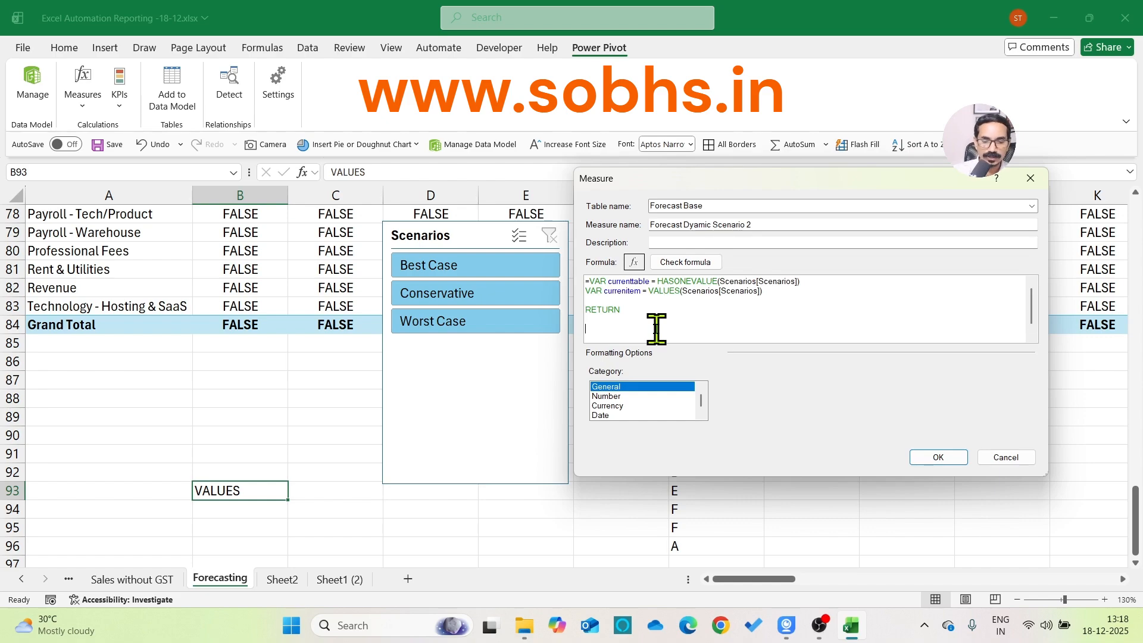